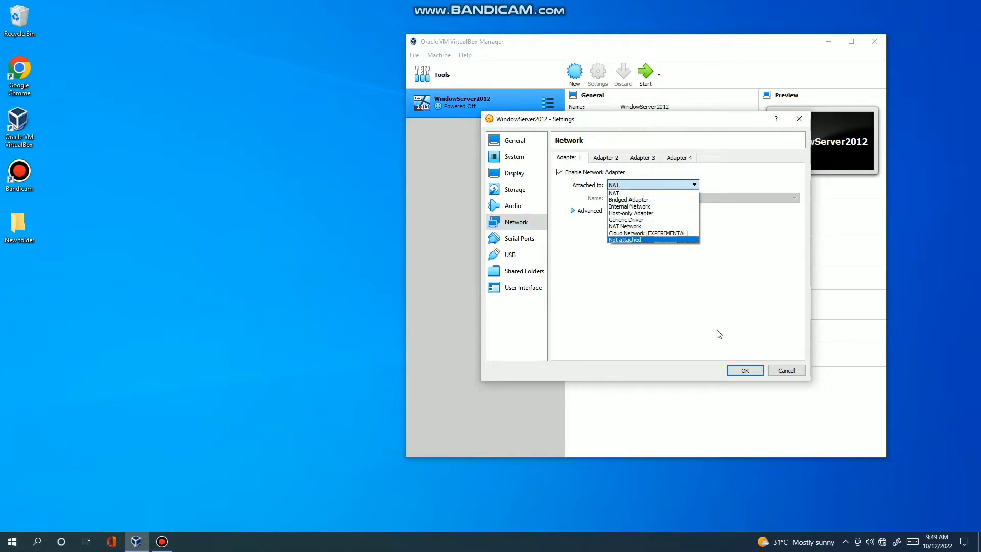
Attach the WindowServer2012 VM's Adapter 1 to Bridged Adapter instead of NAT and save.
left_click(641, 200)
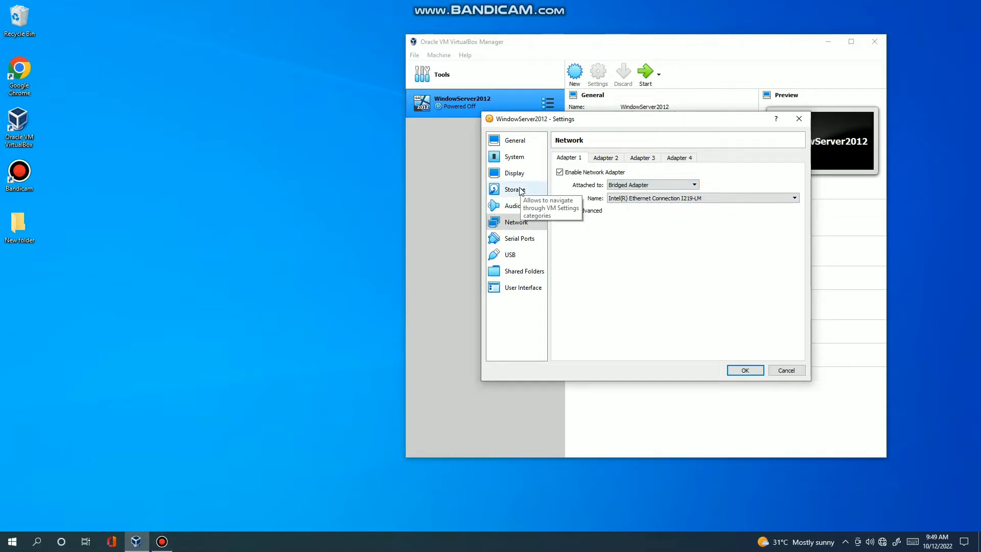
left_click(747, 373)
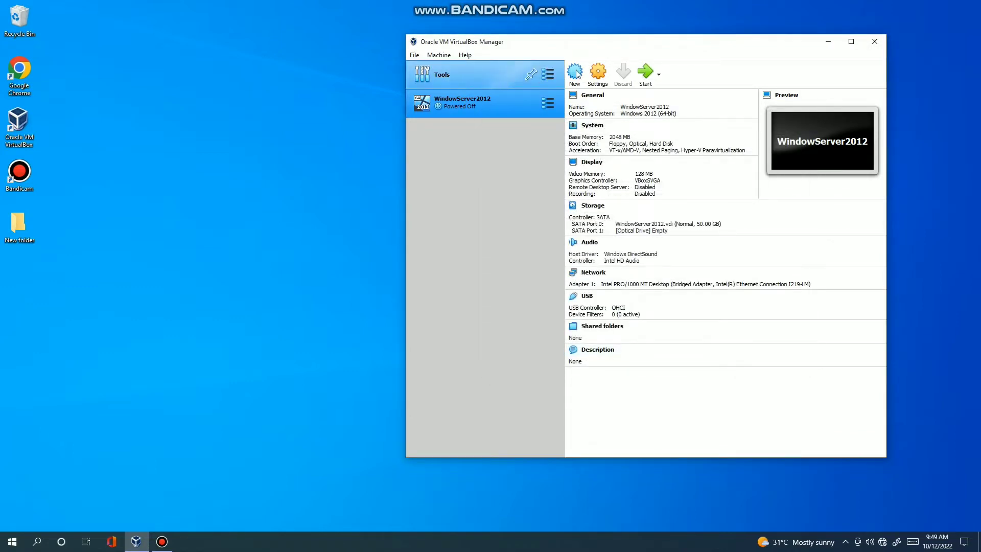
Mount the 9600.17050.WINBLUE_REFRESH Windows Server ISO in the VM's empty SATA optical drive.
left_click(595, 76)
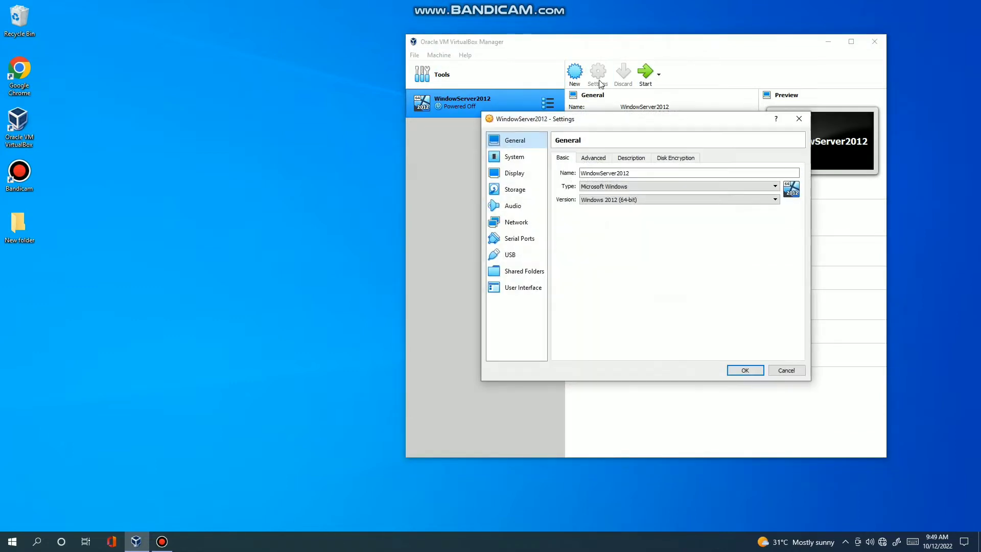
left_click(527, 193)
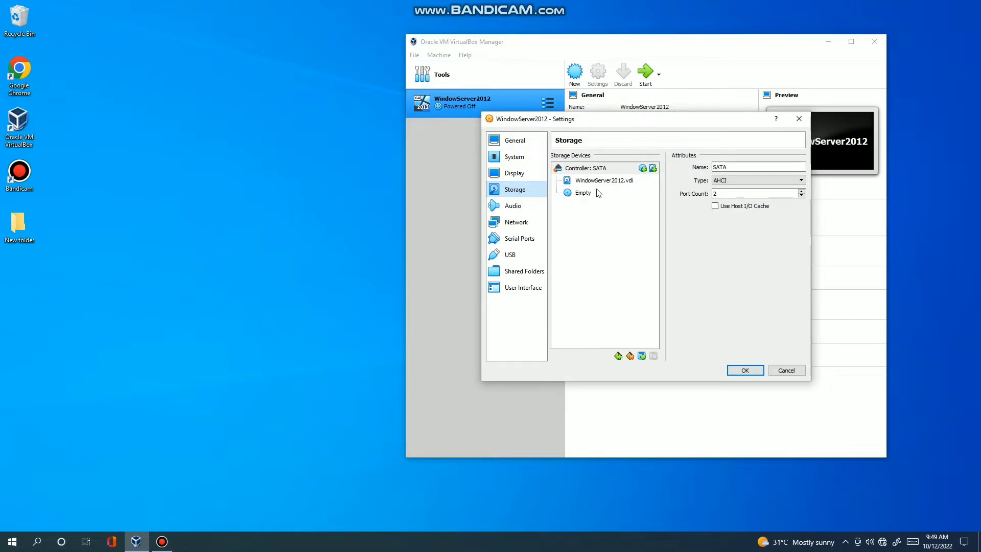
left_click(583, 193)
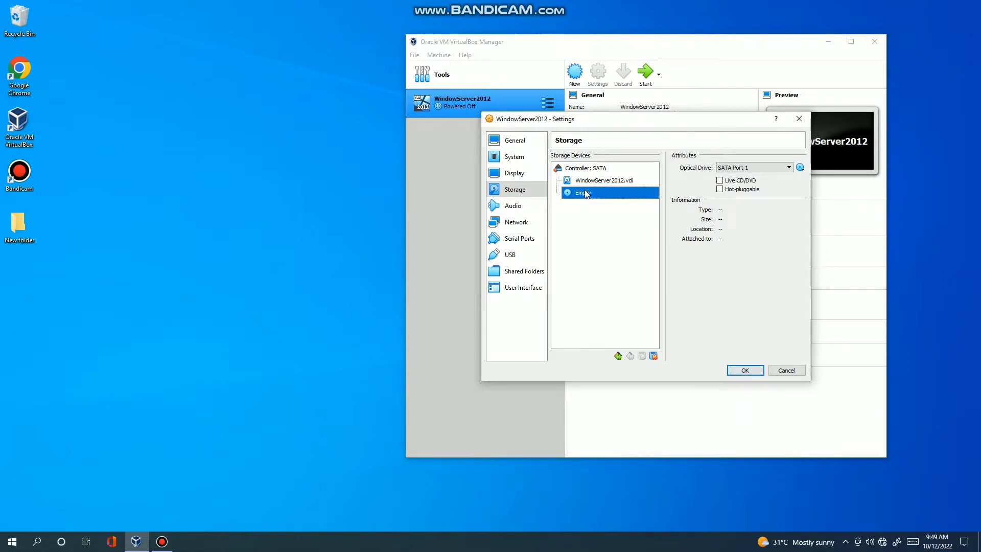
left_click(799, 169)
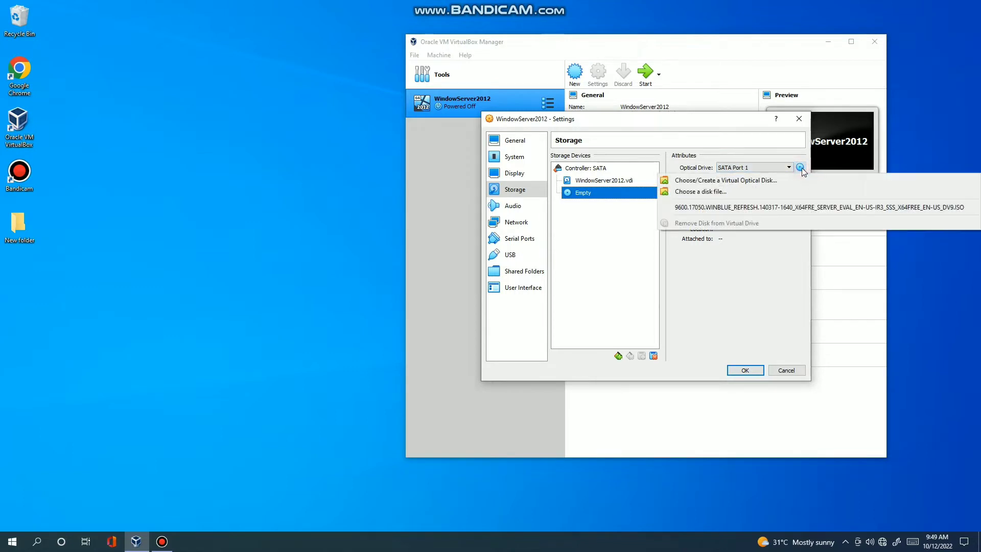
left_click(737, 206)
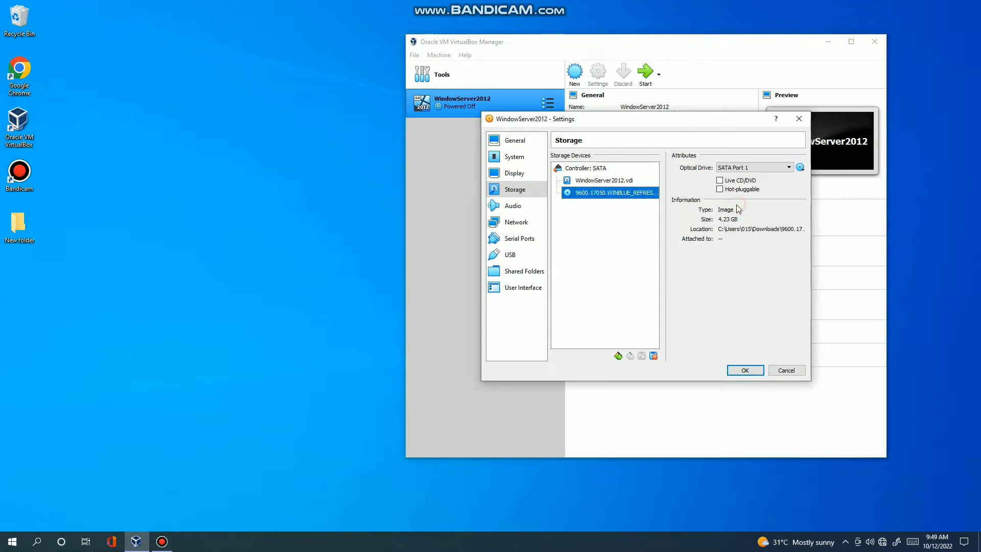
left_click(737, 371)
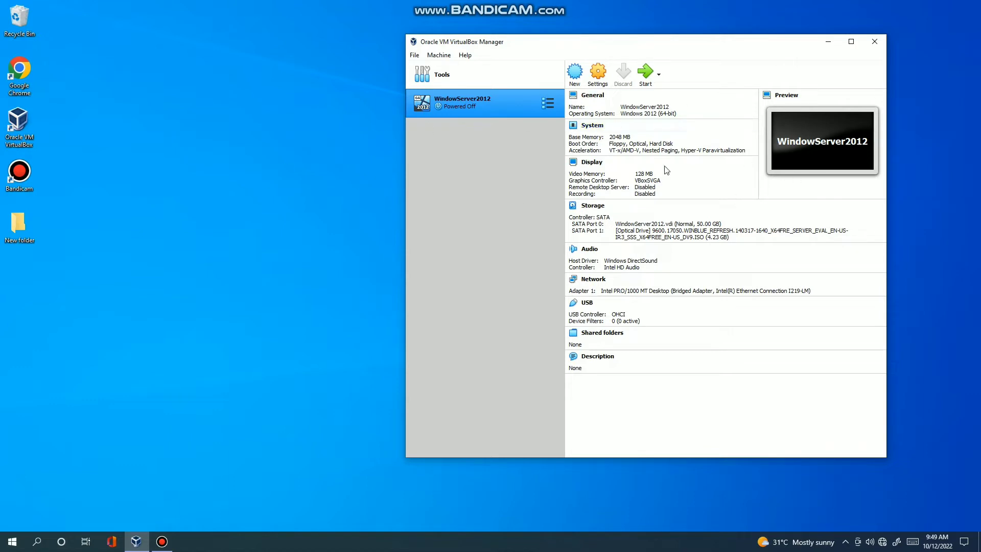
Boot the WindowServer2012 VM and move the recorder window off the VM window.
left_click(645, 75)
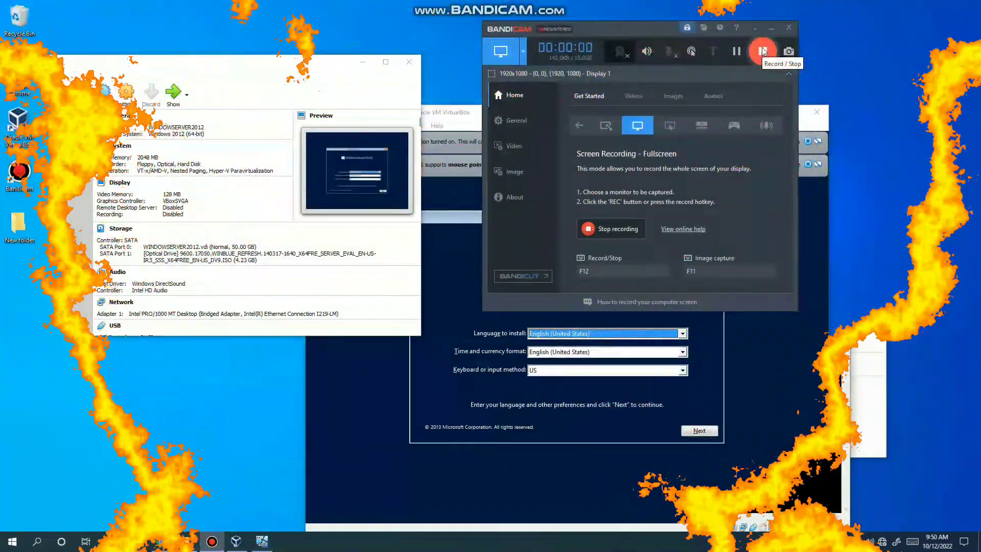
left_click_drag(635, 30, 736, 88)
left_click_drag(547, 117, 478, 35)
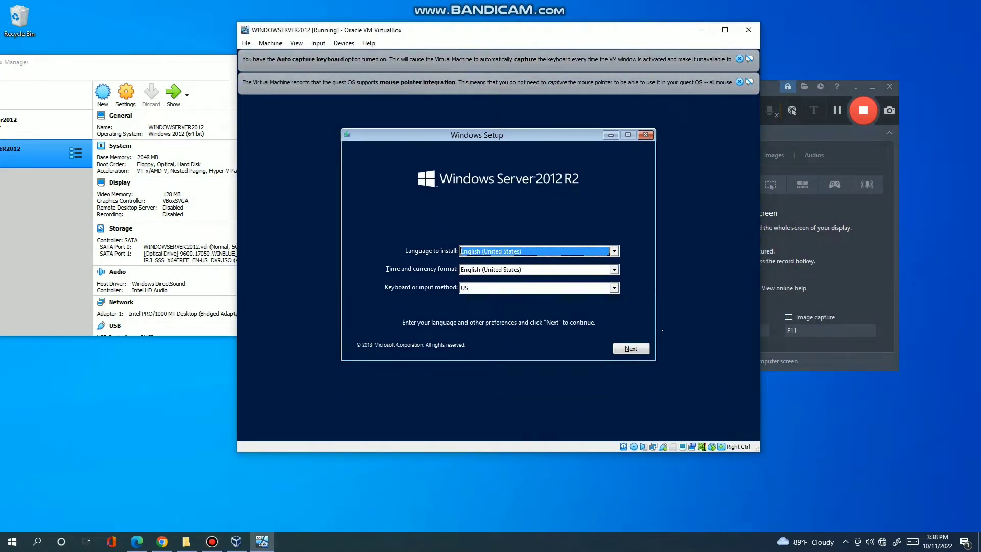
Run Setup with default language, Standard Evaluation (GUI) edition, accepted license, and a Custom install.
left_click(619, 348)
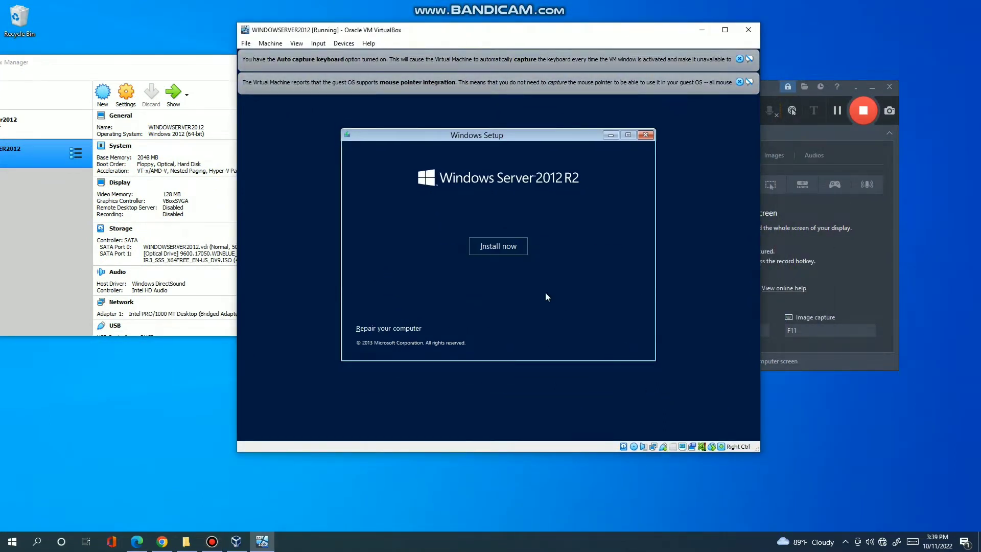
left_click(485, 239)
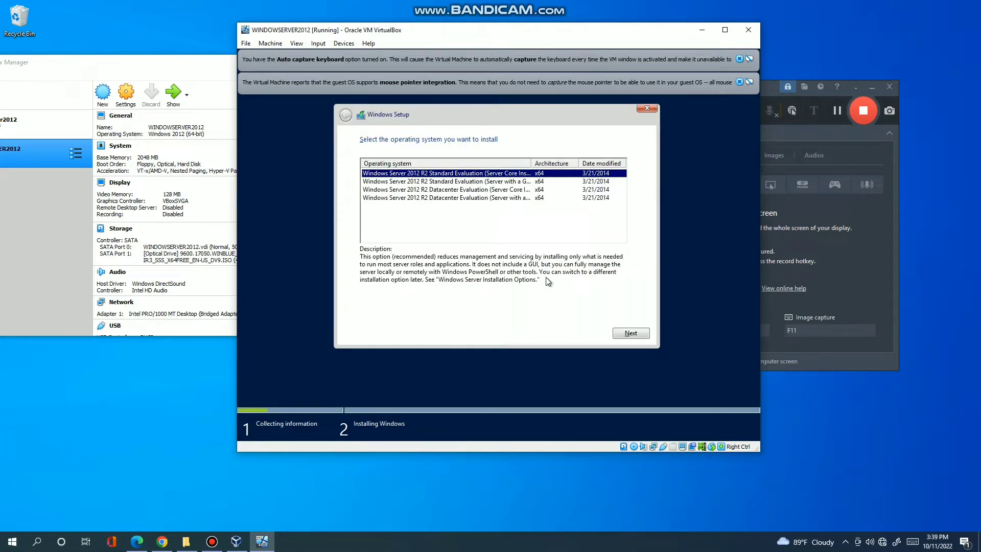
left_click(517, 182)
left_click(628, 333)
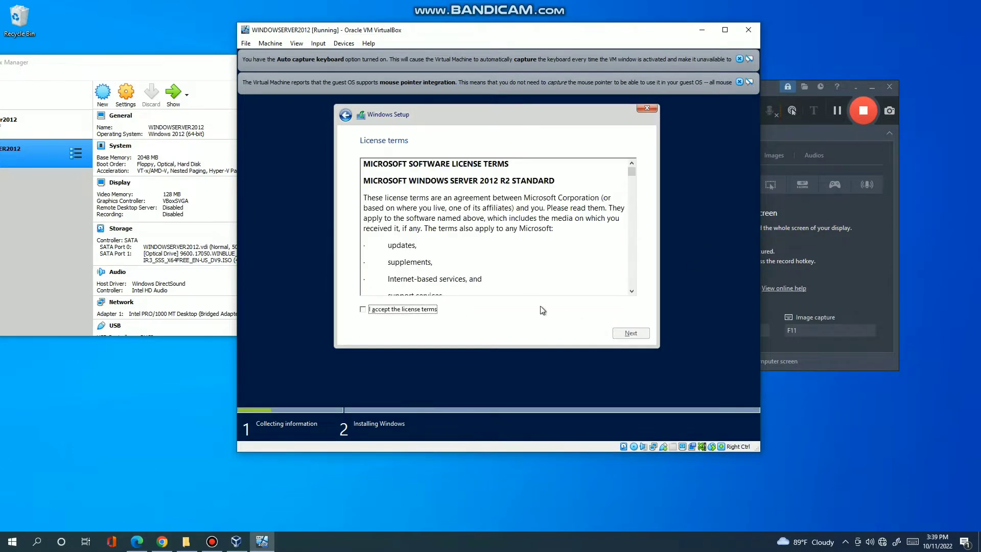
left_click(396, 309)
left_click(646, 333)
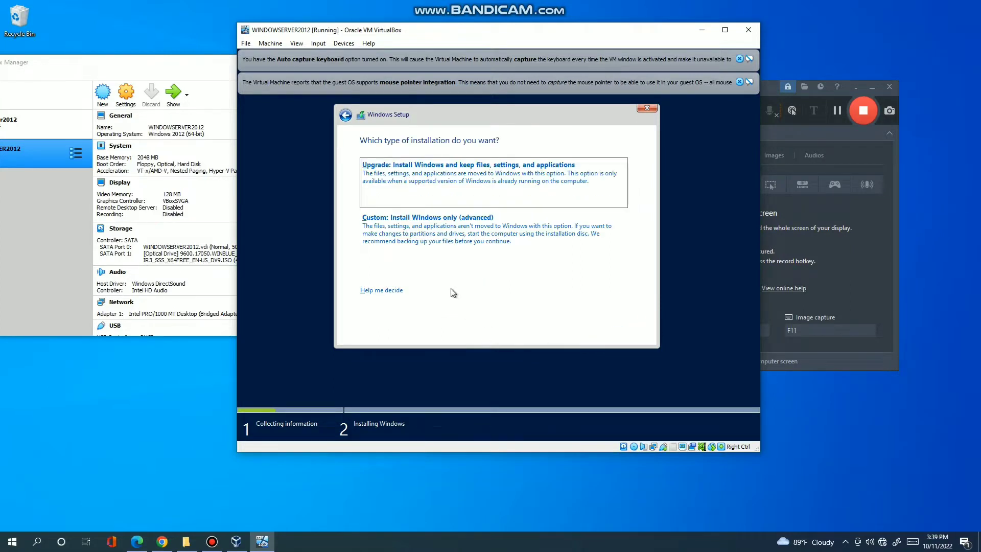
left_click(471, 233)
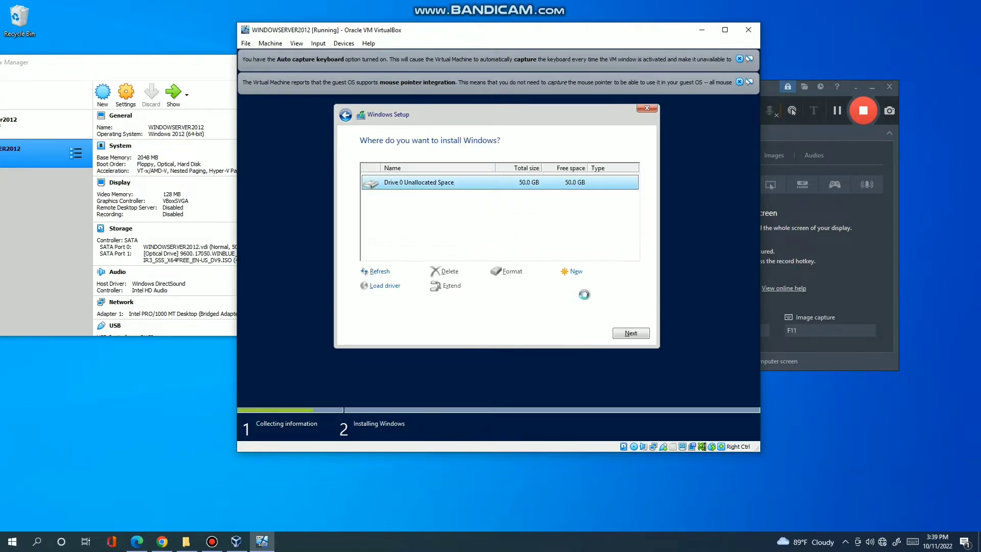
Install Windows Server onto Drive 0's 50 GB unallocated space.
left_click(632, 333)
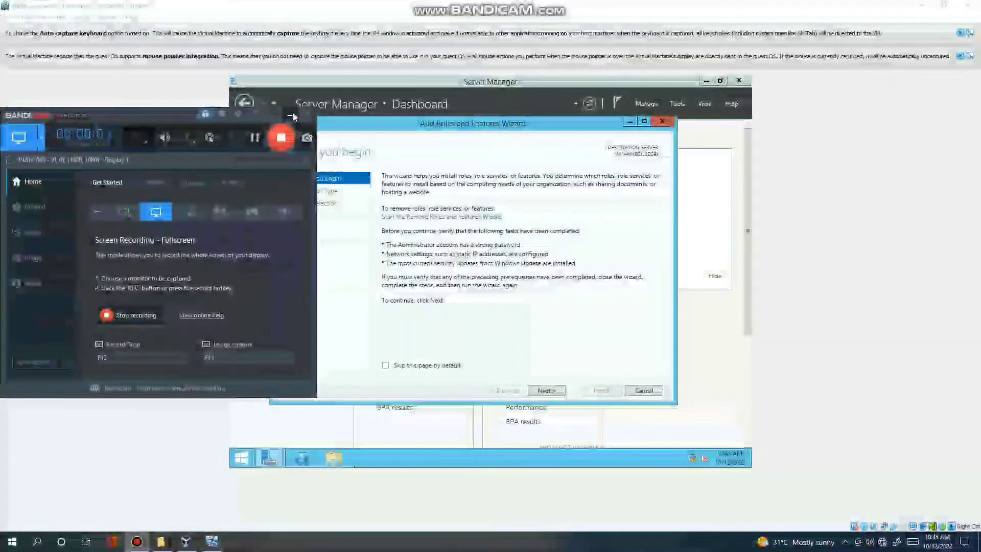
Add the Active Directory Domain Services role with its required features on the local server and install it.
left_click(287, 117)
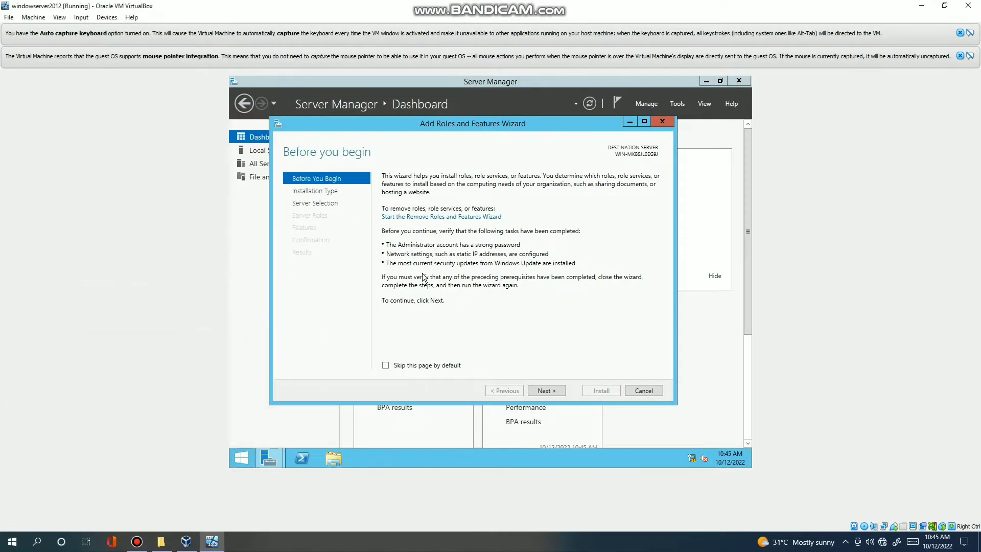
left_click(547, 390)
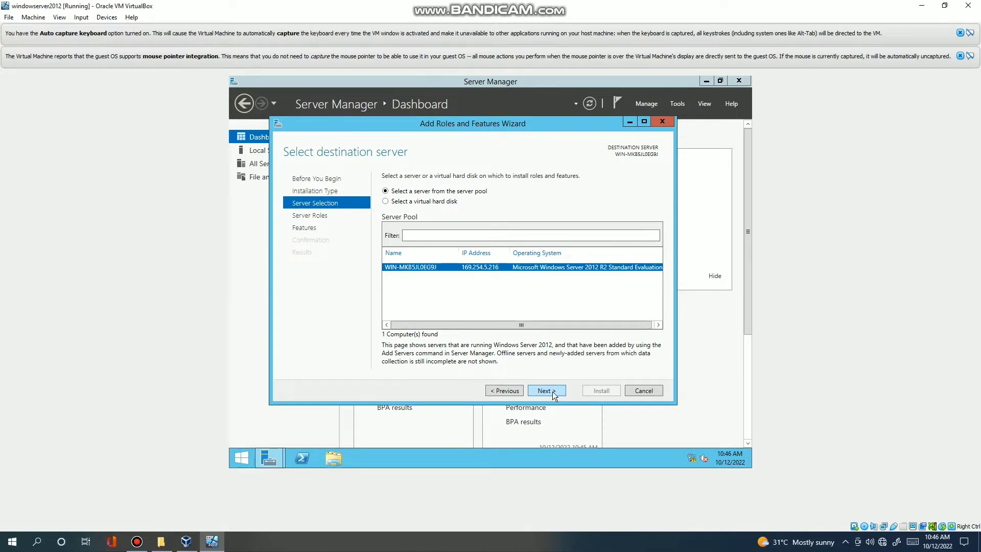
left_click(547, 391)
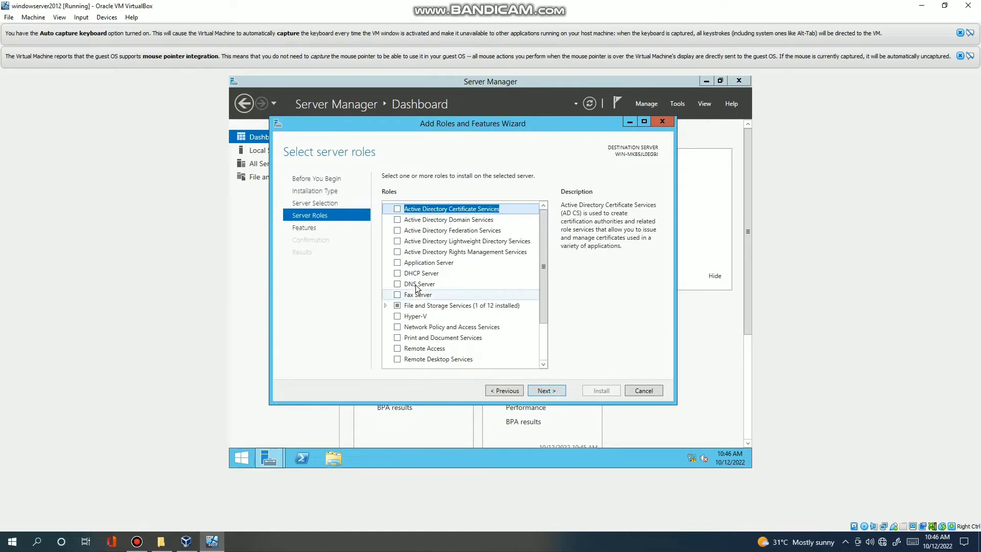
left_click(397, 220)
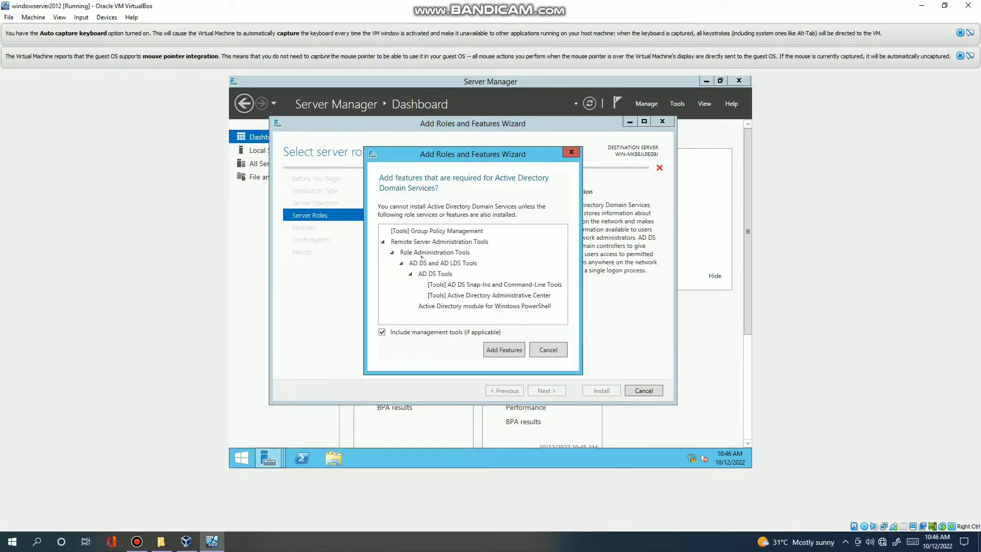
left_click(500, 349)
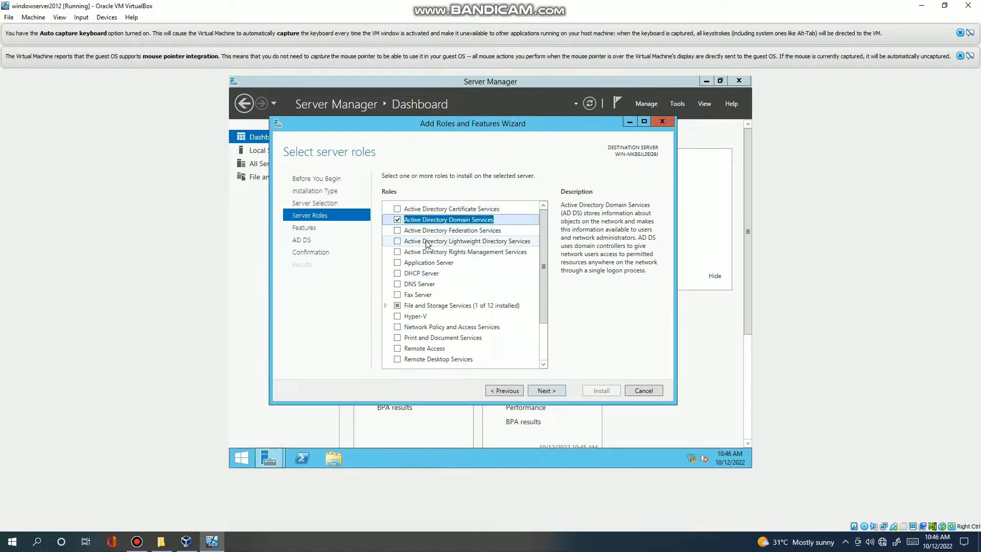
left_click(538, 391)
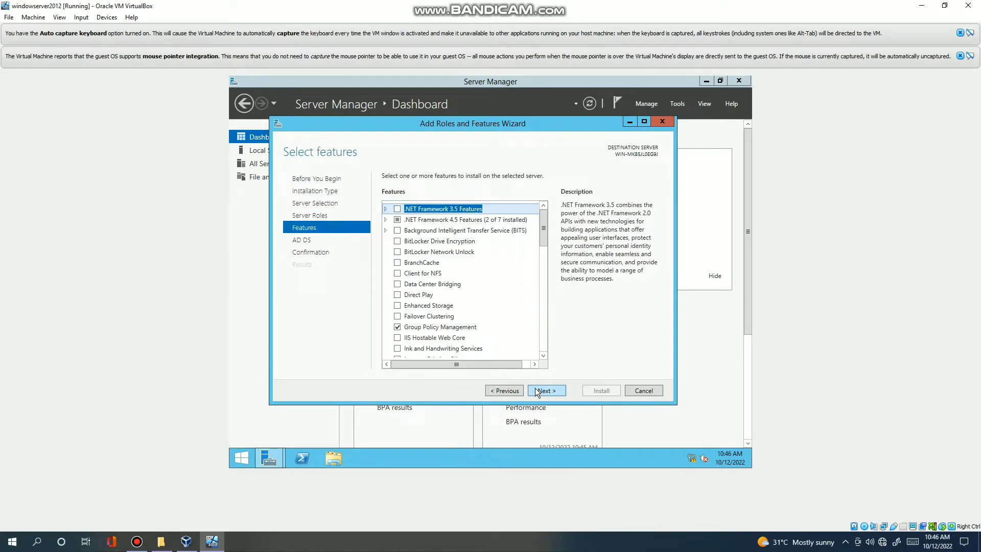
left_click(536, 391)
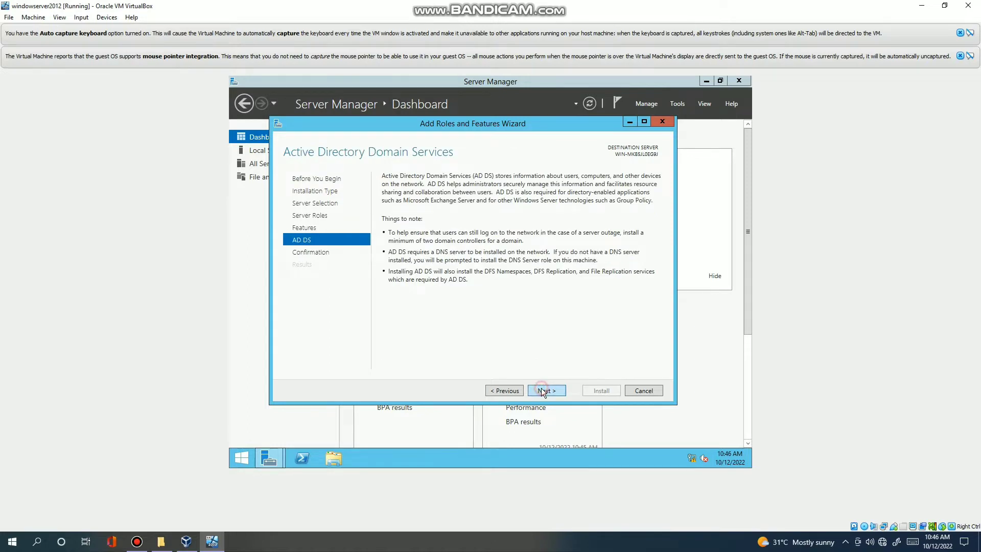
left_click(541, 390)
left_click(599, 391)
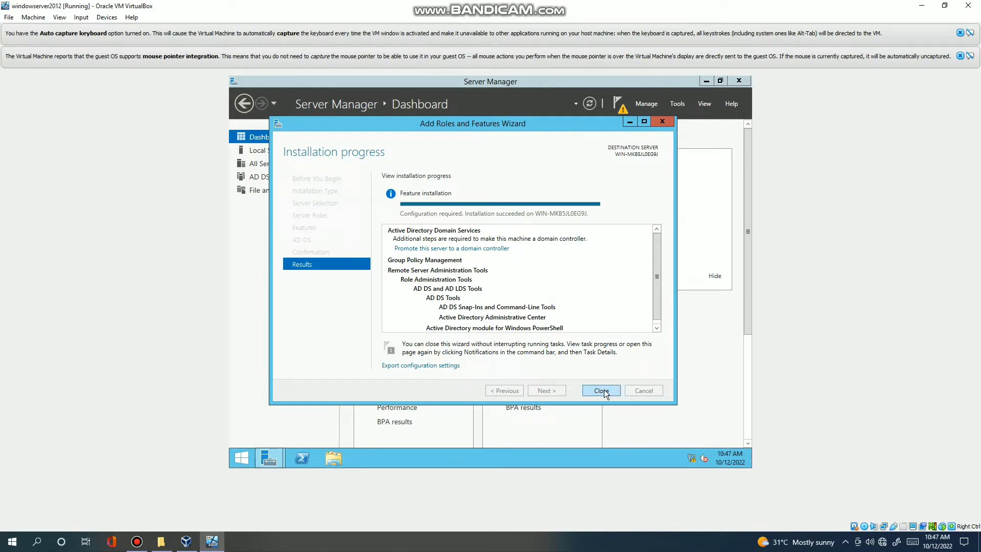
left_click(602, 390)
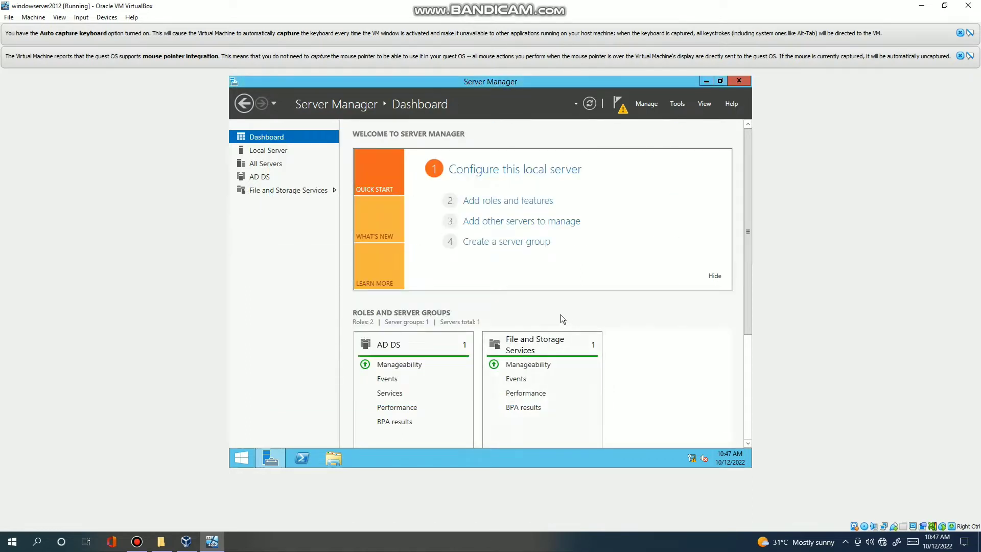
Rename the computer to BSIT4A in the local server's system properties.
left_click(499, 175)
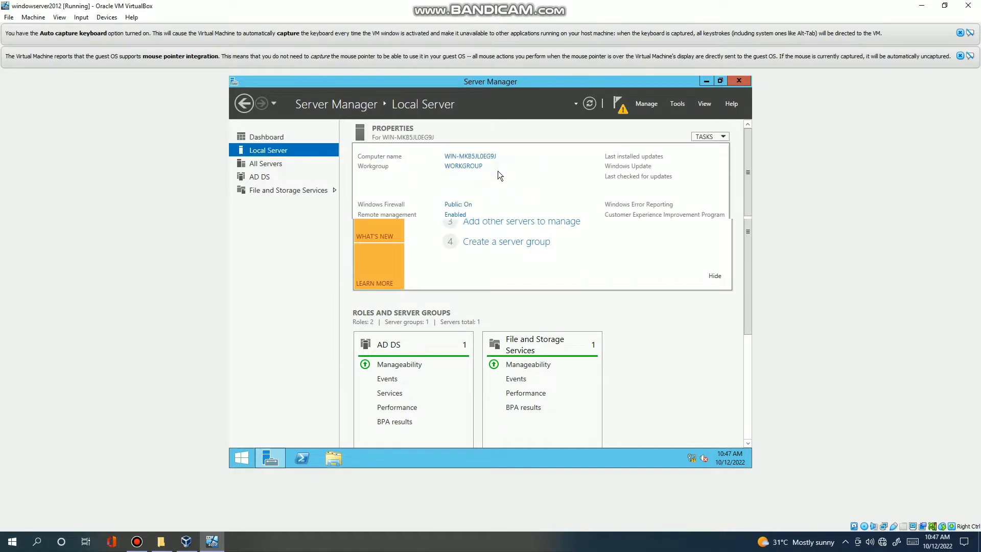
left_click(461, 157)
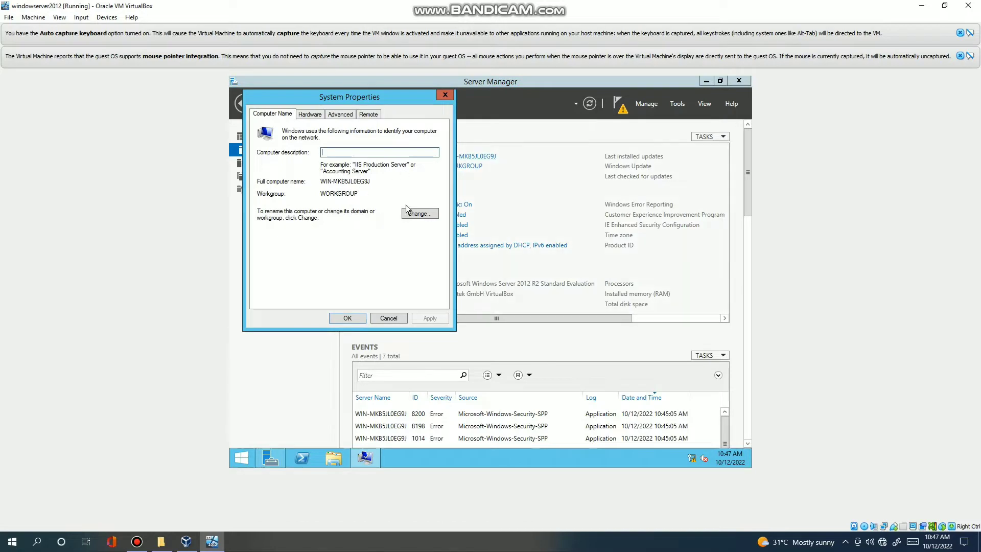
left_click(414, 215)
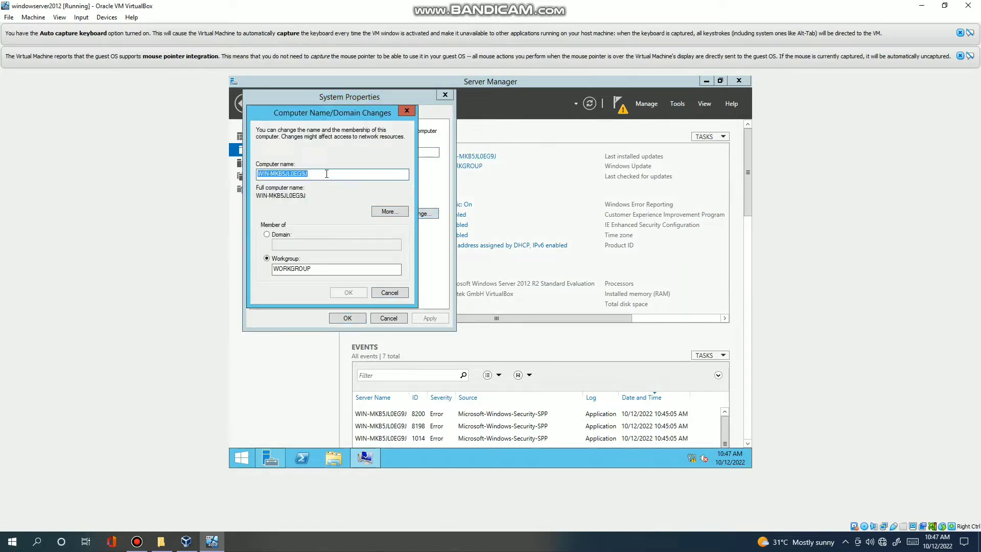
left_click(327, 174)
key("BackSpace")
key("BackSpace")
key("BackSpace")
key("BackSpace")
key("BackSpace")
key("BackSpace")
key("BackSpace")
key("BackSpace")
key("BackSpace")
key("BackSpace")
key("BackSpace")
key("BackSpace")
key("BackSpace")
key("BackSpace")
key("BackSpace")
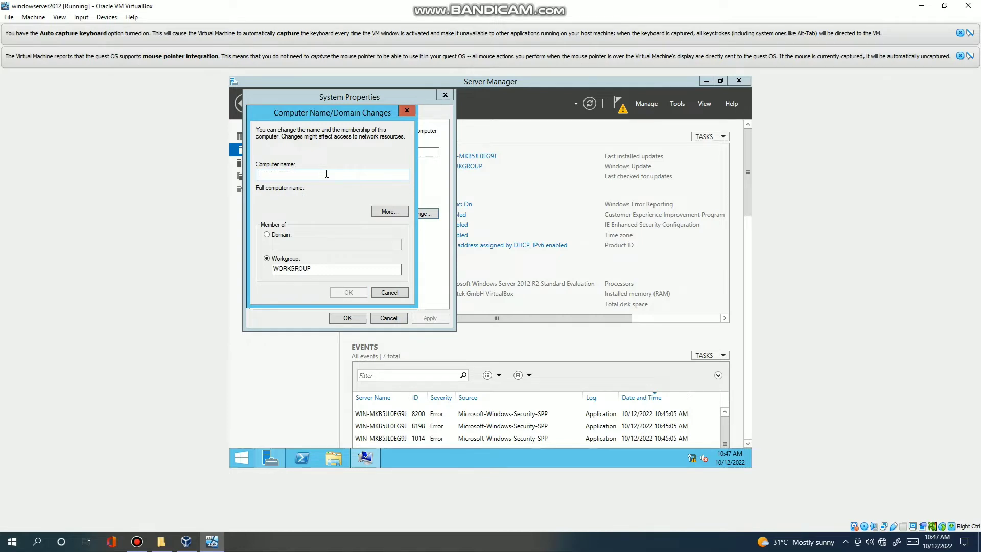
type("BSIT4A")
Select Domain membership and type a domain name ending in 'son.com'.
left_click(267, 234)
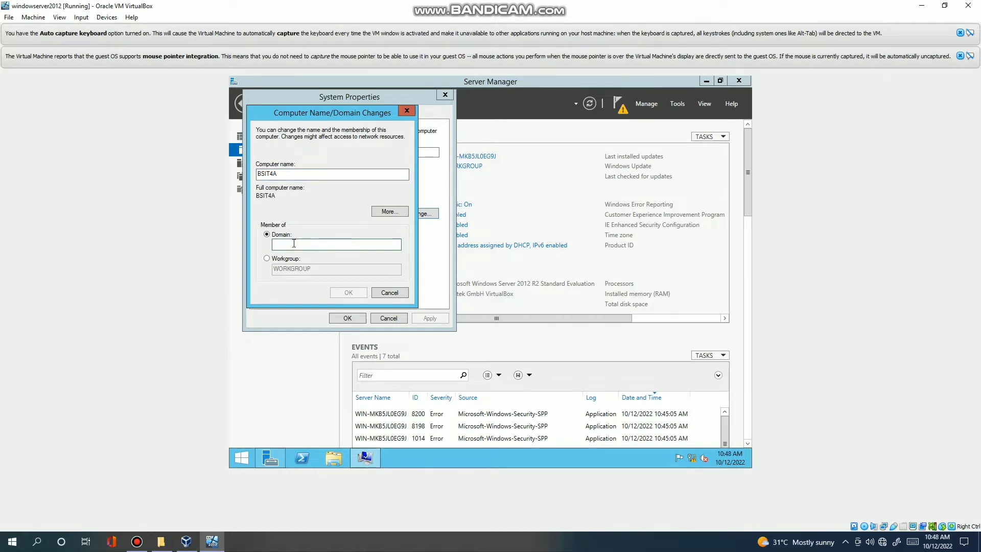
left_click(294, 244)
type("EZON")
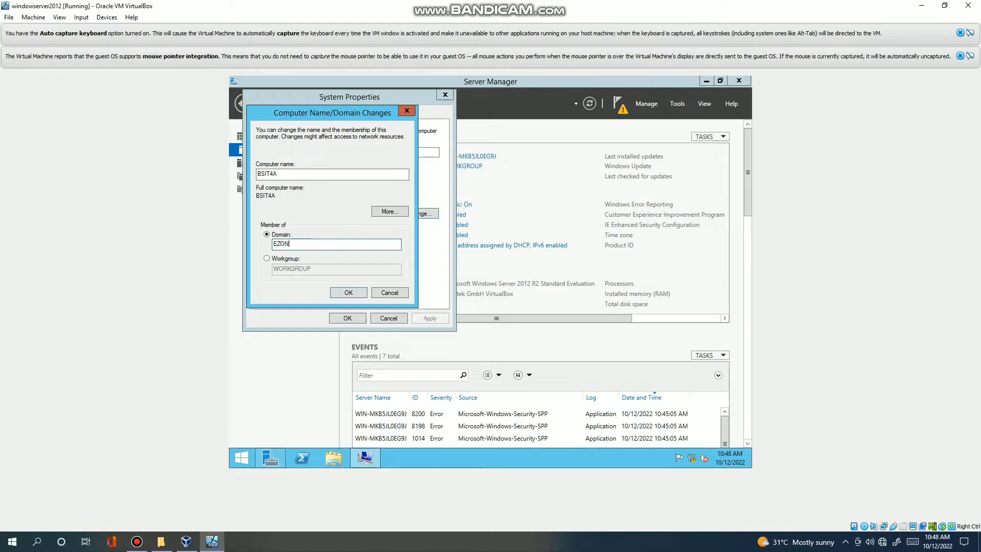
key("BackSpace")
key("BackSpace")
key("BackSpace")
type("S")
key("BackSpace")
type("son.com")
Join workgroup PRELIMPROJECT instead, acknowledge the welcome and restart notices, and choose Restart Later.
left_click(266, 259)
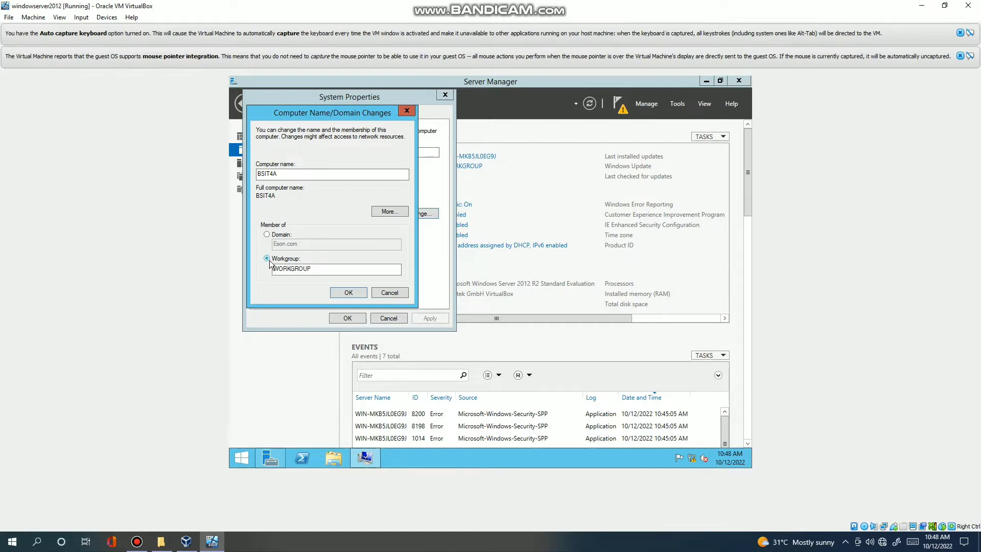
double_click(315, 265)
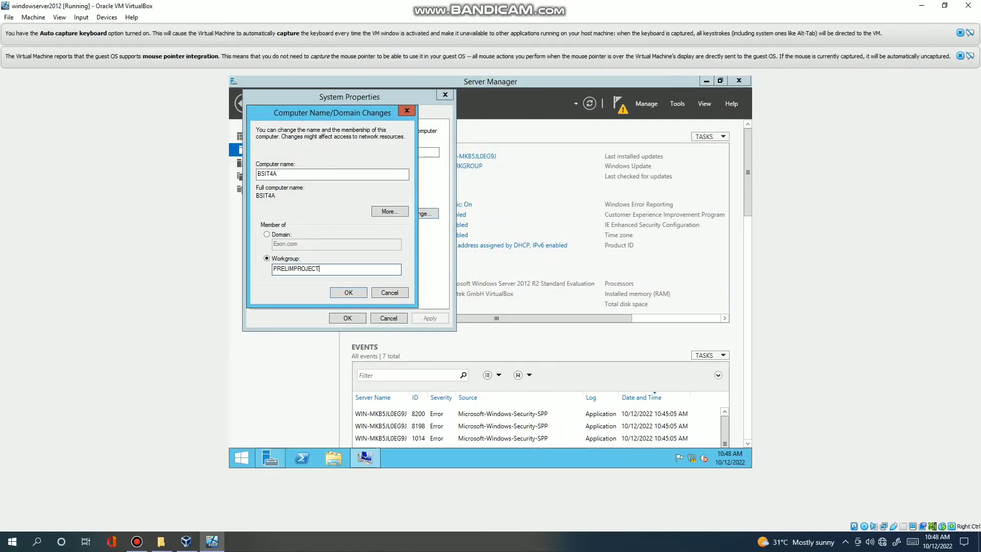
left_click(342, 292)
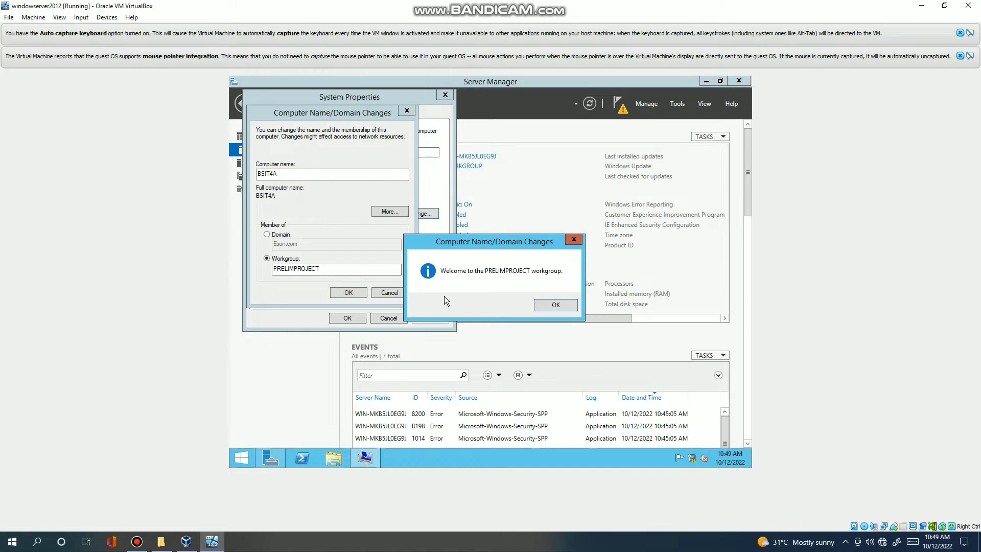
left_click(550, 308)
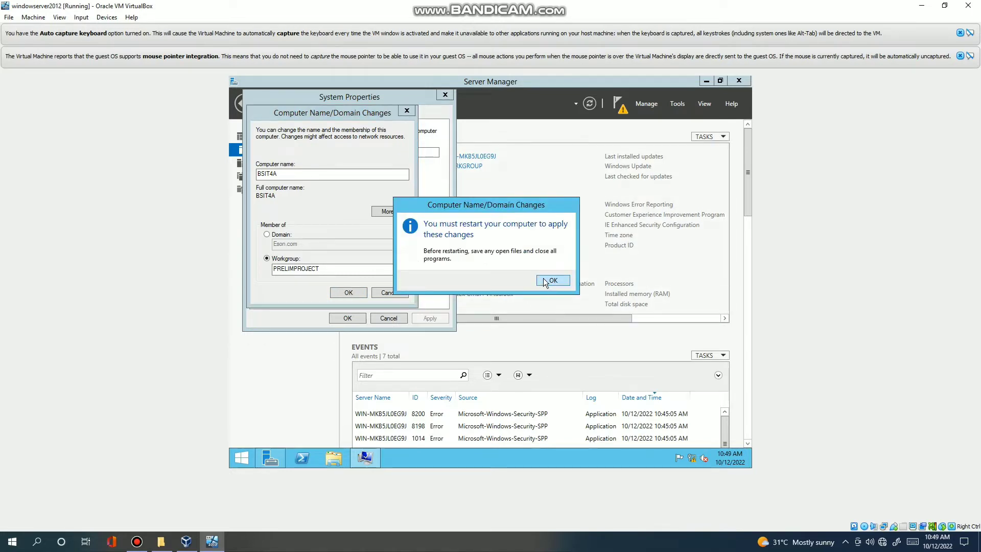
left_click(545, 280)
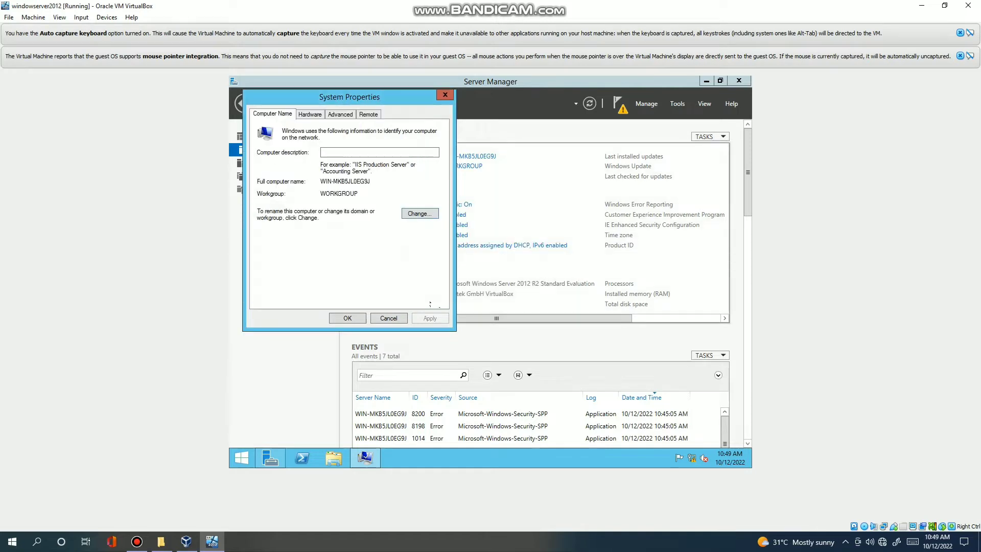
left_click(338, 318)
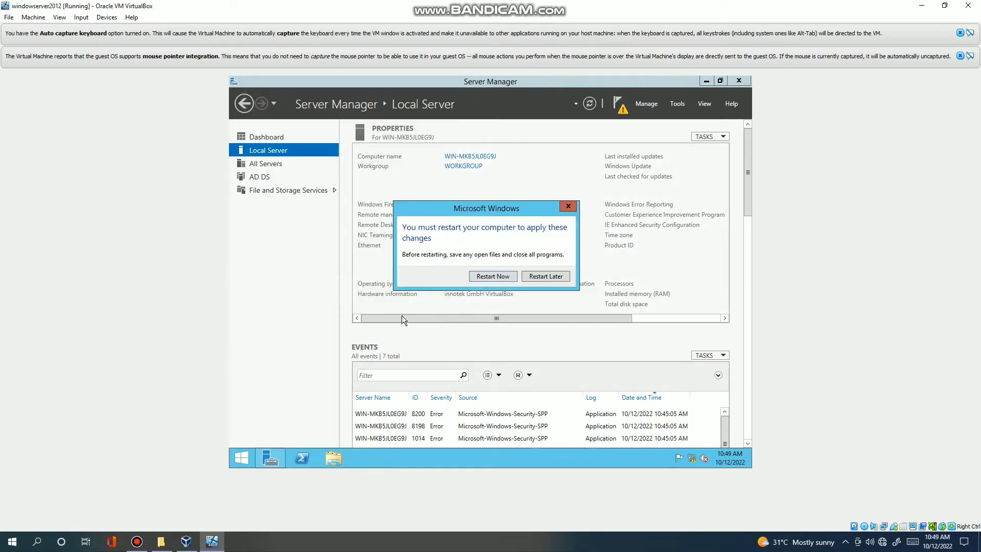
left_click(536, 278)
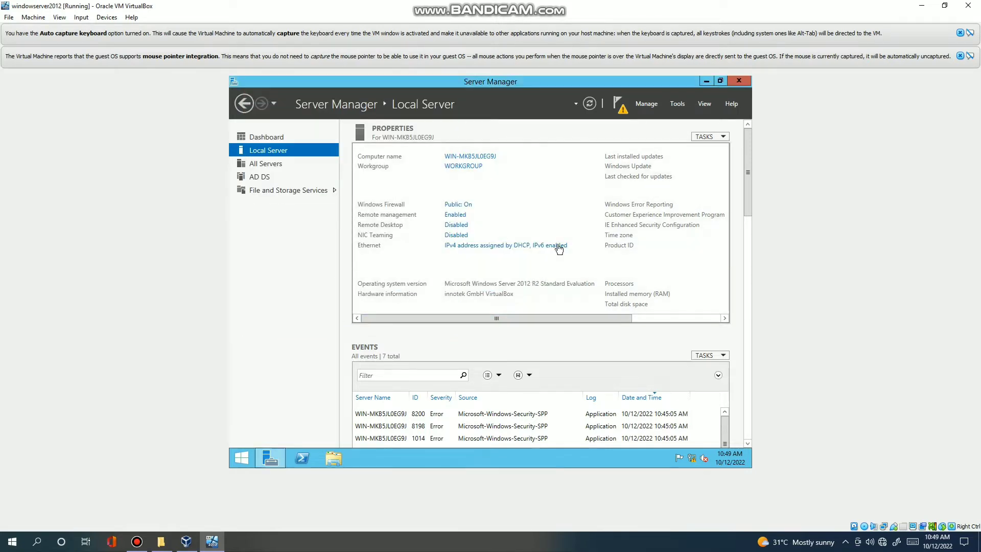
Check notifications, then launch Active Directory Domains and Trusts from Server Manager's Tools menu.
left_click(621, 106)
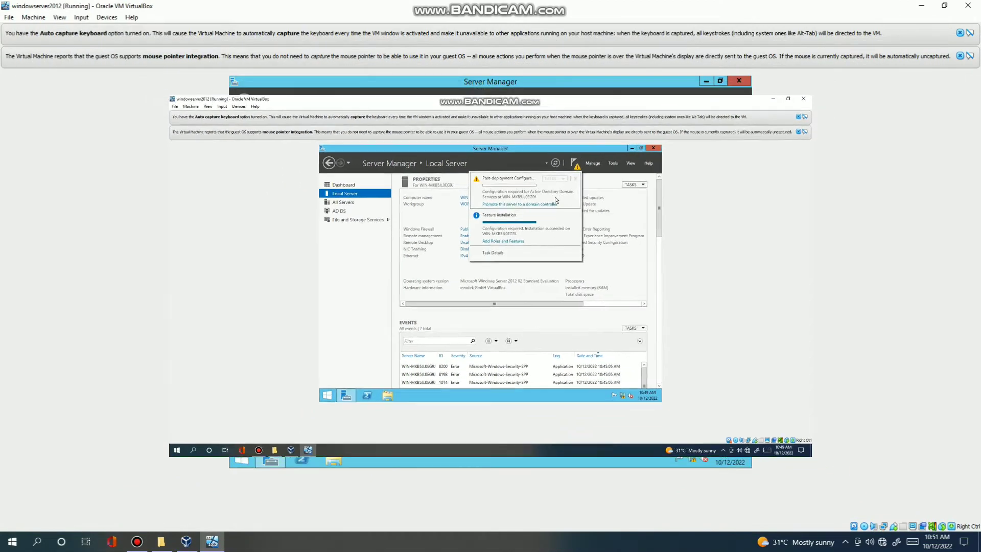
left_click(649, 104)
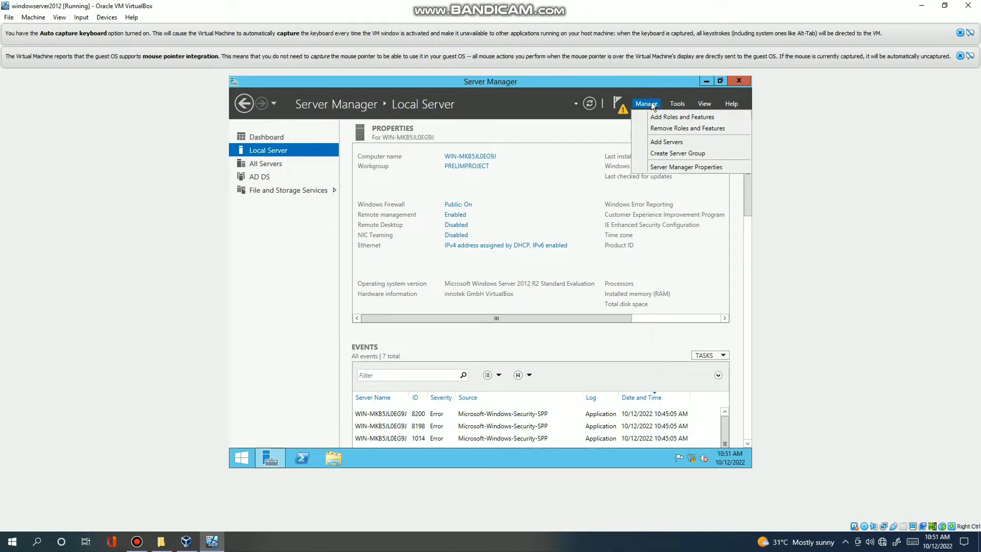
left_click(677, 104)
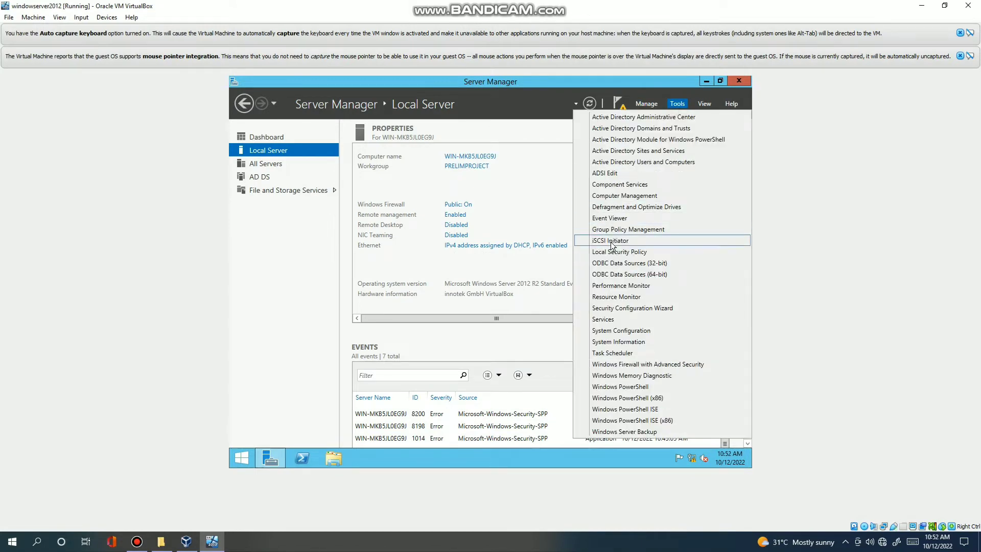
left_click(622, 127)
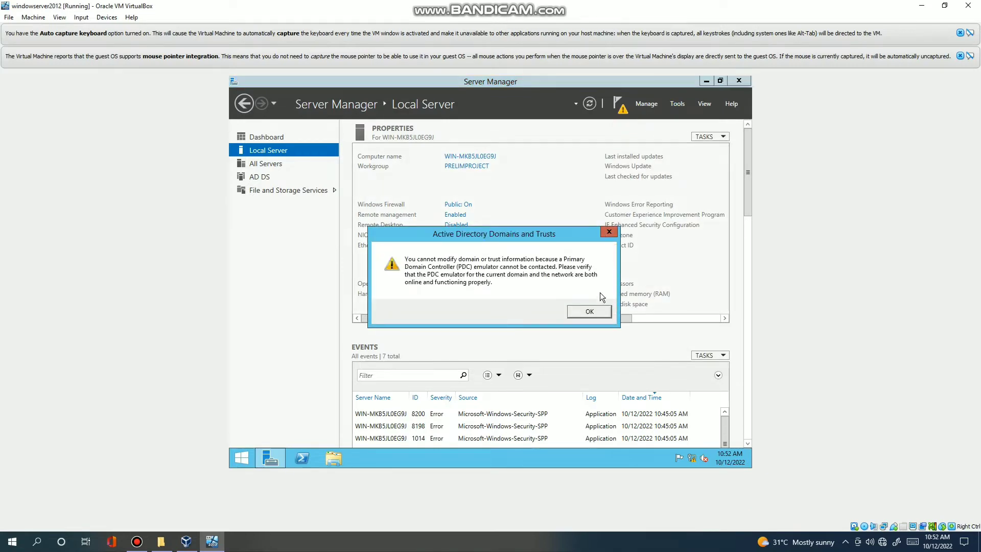
Dismiss both domain errors and close the empty Active Directory Domains and Trusts console.
left_click(601, 311)
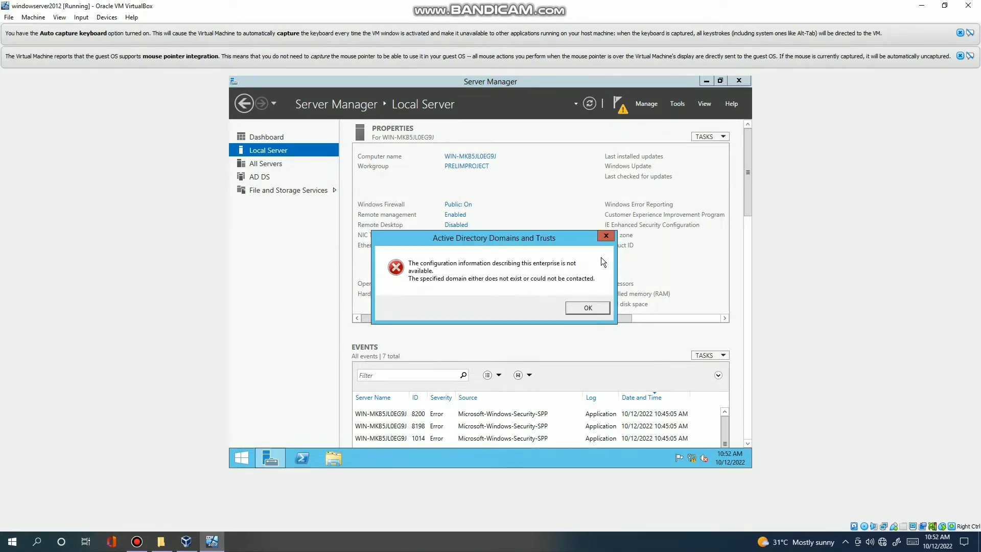
left_click(600, 309)
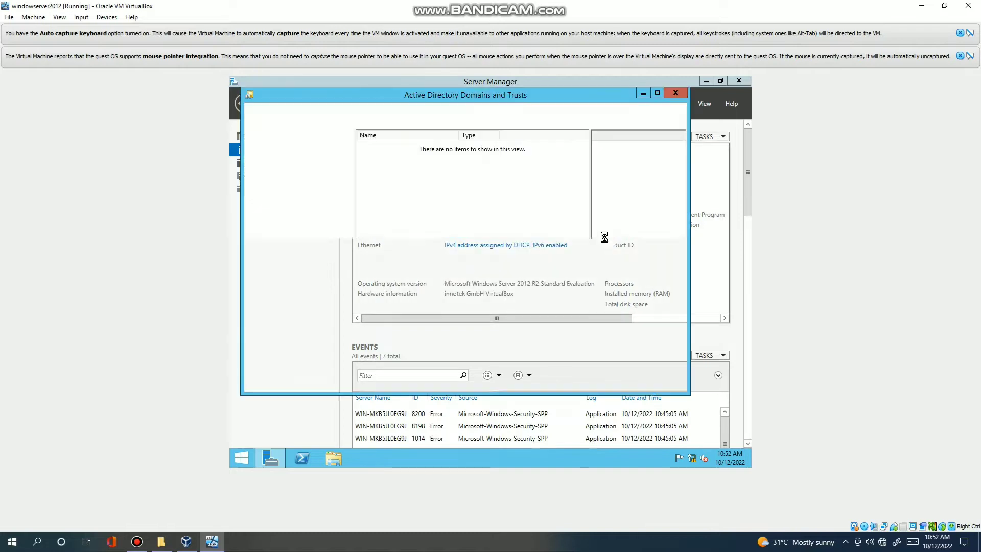
left_click(674, 94)
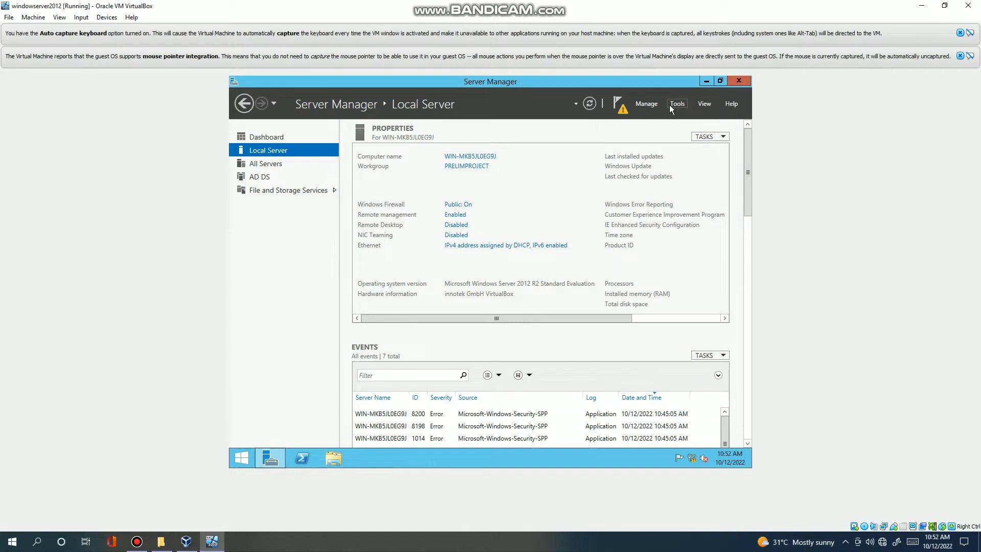
left_click(670, 106)
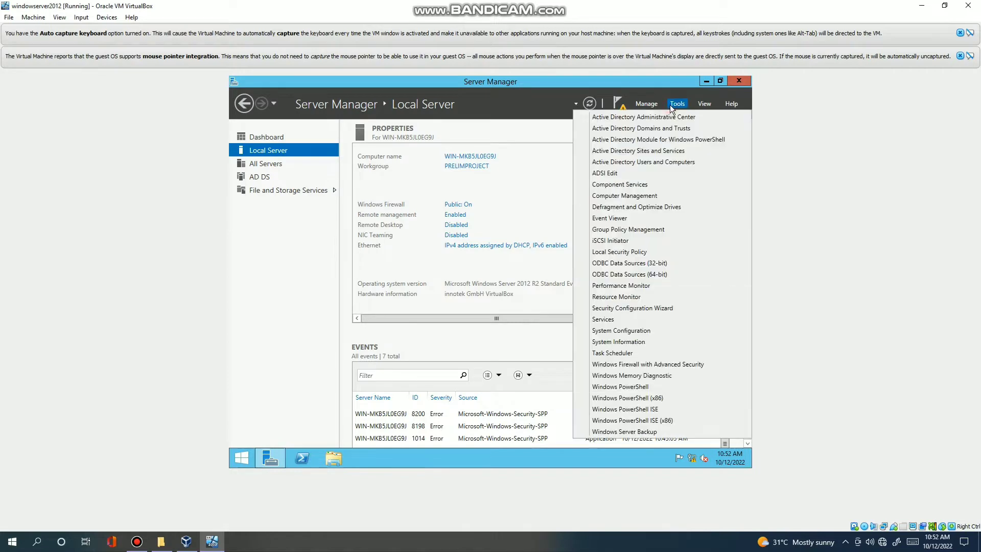
In Computer Management, open Local Users and Groups > Users and choose New User from the list.
left_click(633, 195)
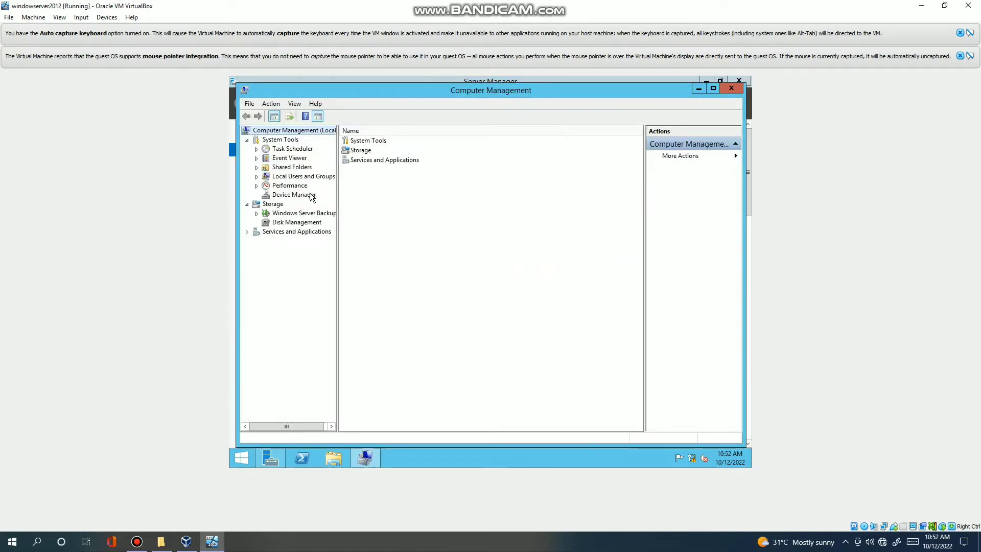
left_click(300, 168)
left_click(301, 178)
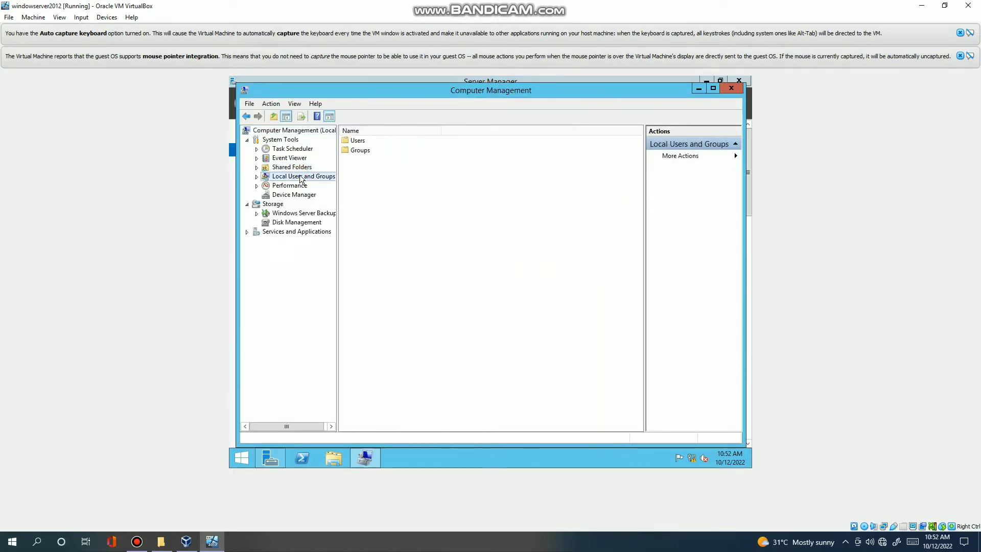
left_click(367, 141)
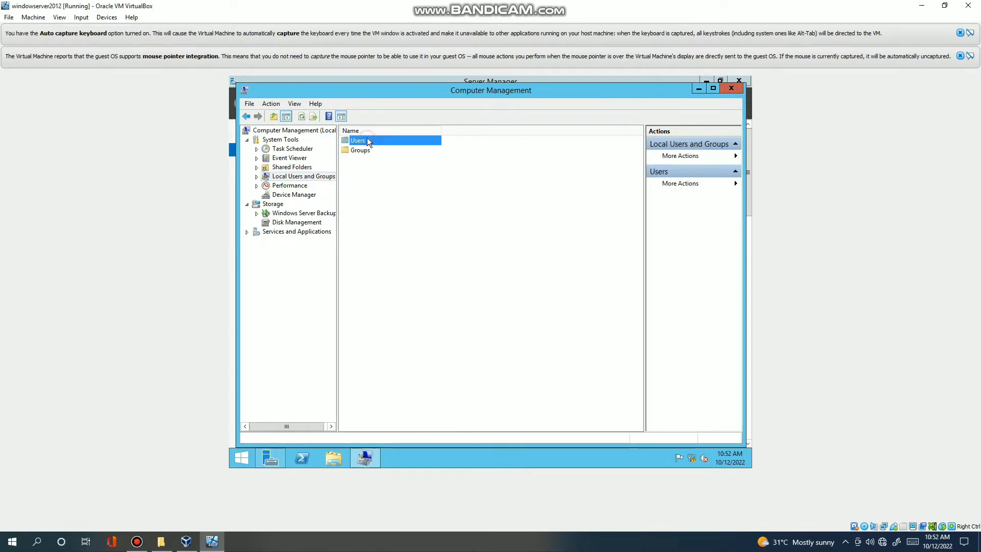
double_click(369, 140)
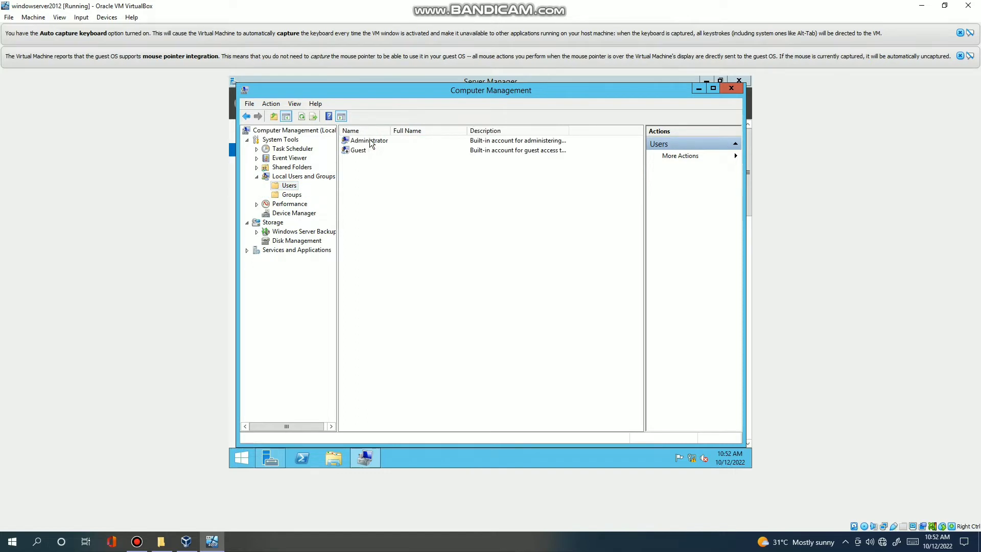
right_click(373, 159)
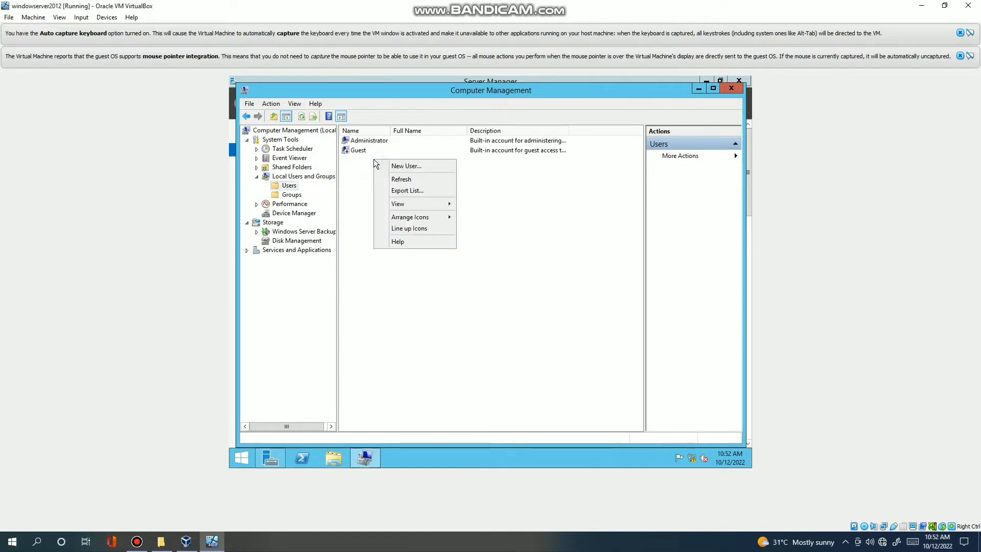
left_click(433, 166)
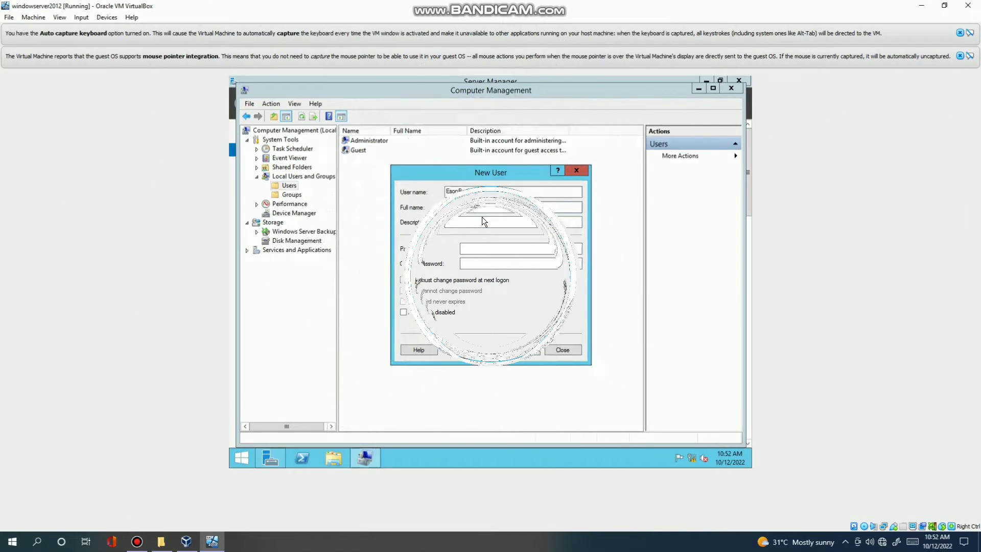
Enter the new user's login name and full name.
type("EsonBoy99")
left_click(491, 206)
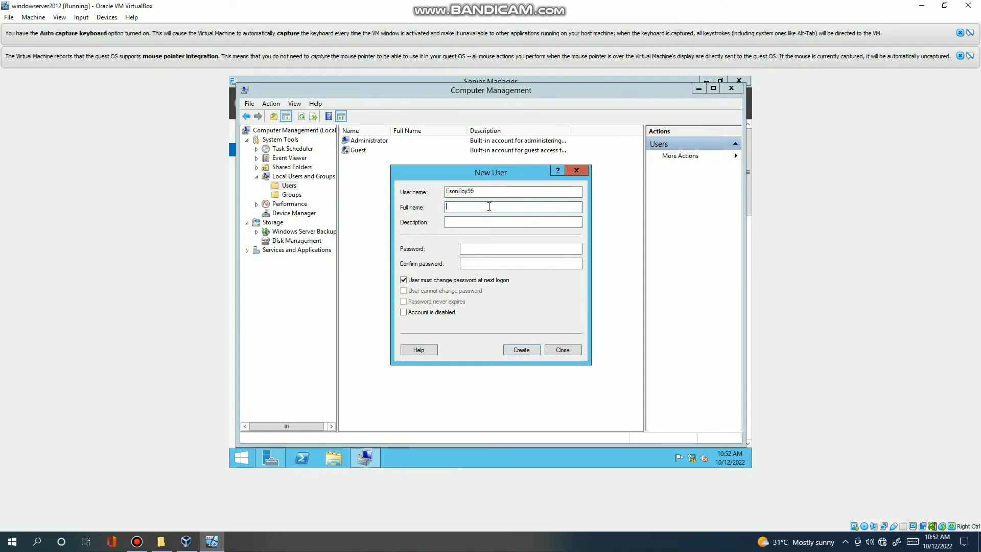
type("edd")
key("BackSpace")
key("BackSpace")
key("BackSpace")
key("BackSpace")
type("Ede")
type("es")
type("on")
type("ñ")
Set the description to AdminServer, move to the password field, and bring up Bandicam on the host.
left_click(508, 224)
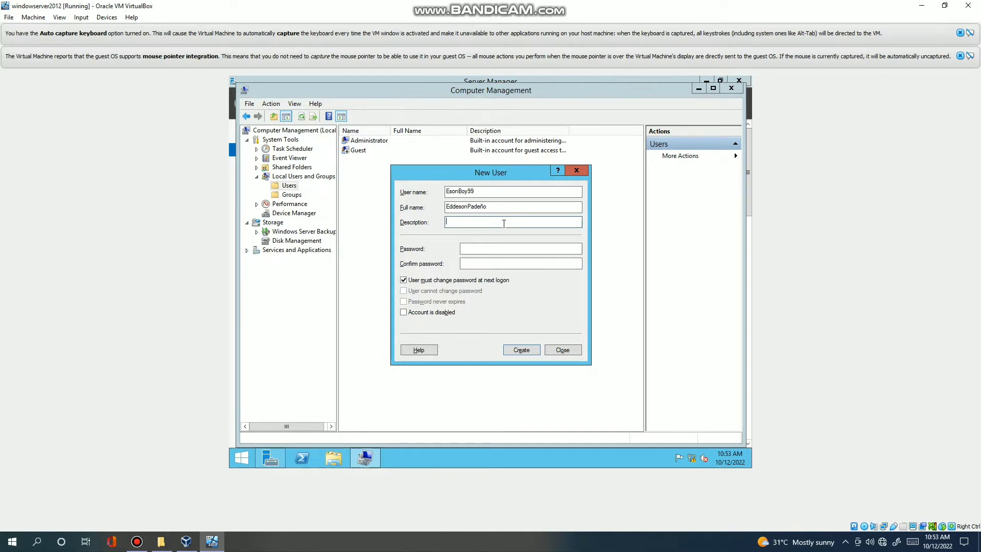
type("adse")
key("BackSpace")
key("BackSpace")
type("AdminServer")
left_click(525, 249)
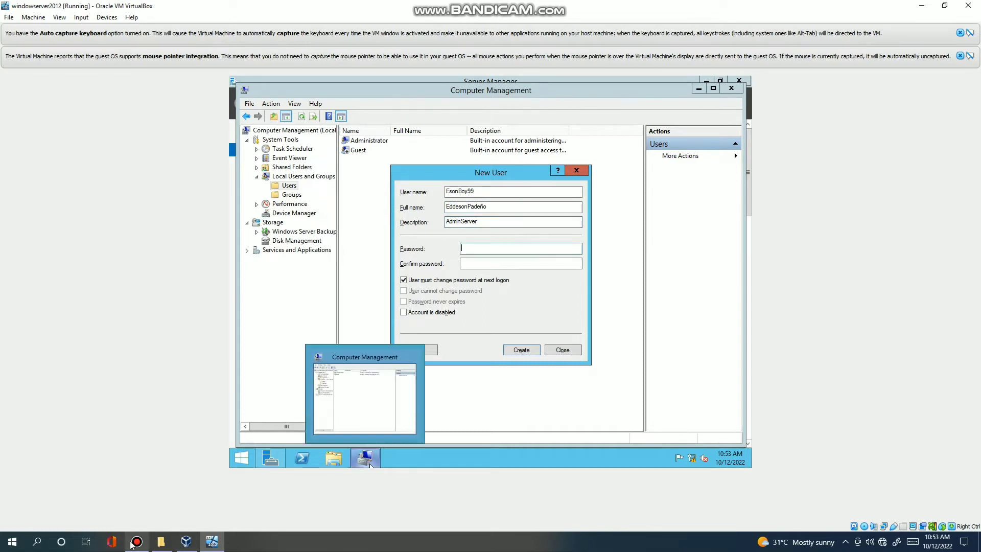
mouse_move(137, 544)
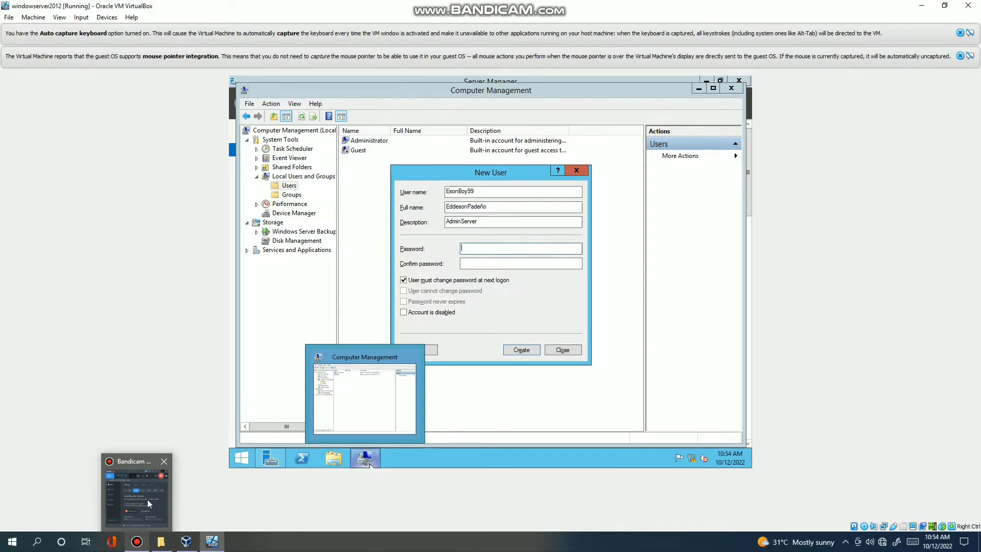
mouse_move(147, 499)
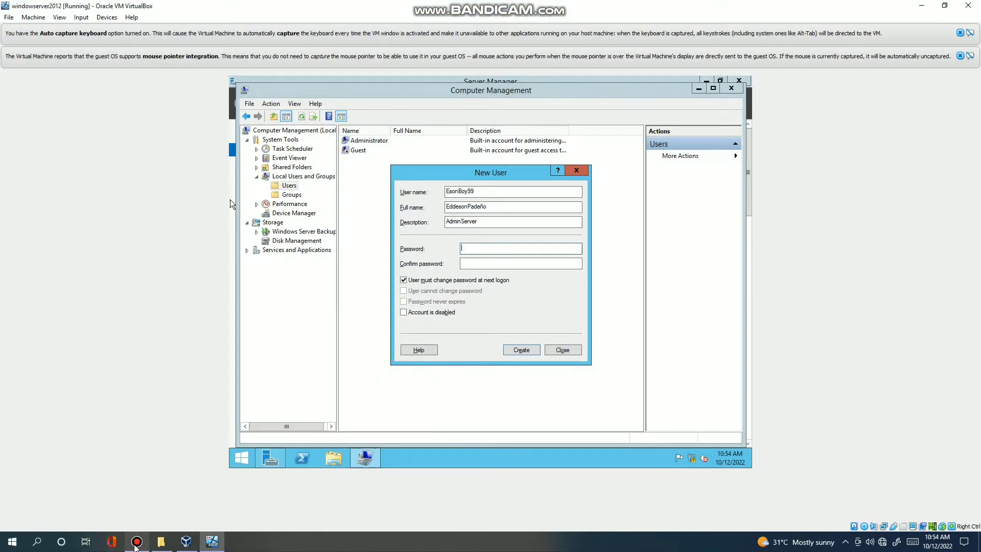
left_click(137, 541)
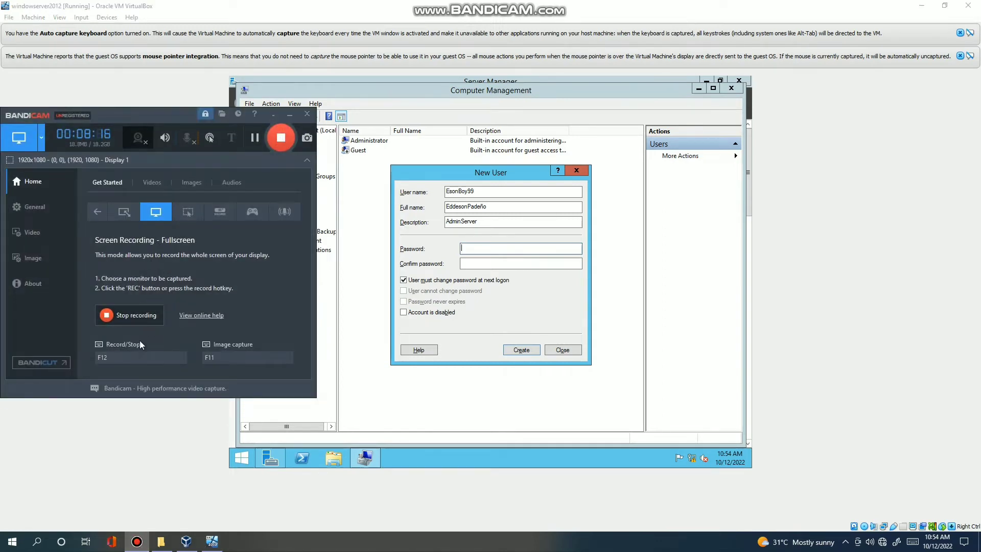
Minimize Bandicam's recorder window from the host taskbar.
mouse_move(142, 547)
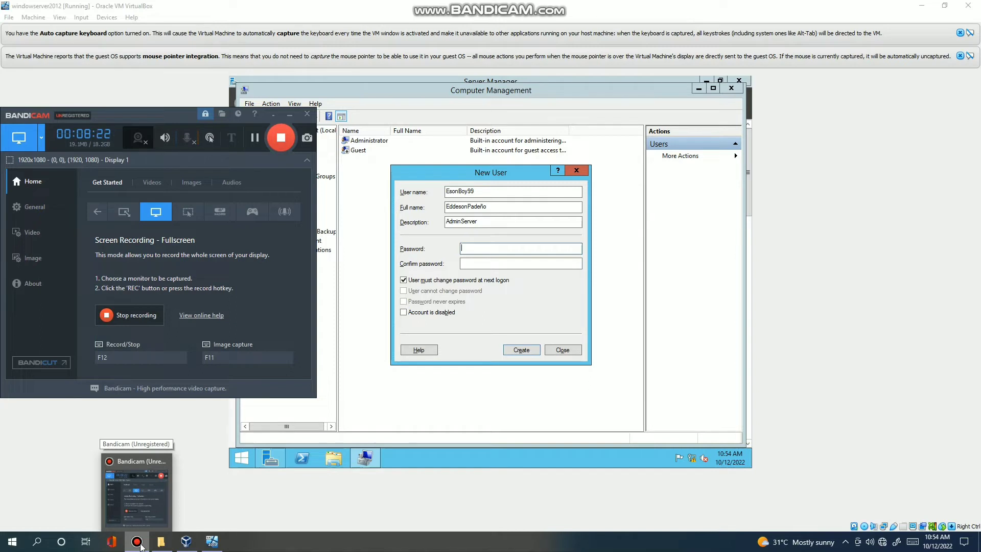
left_click(141, 547)
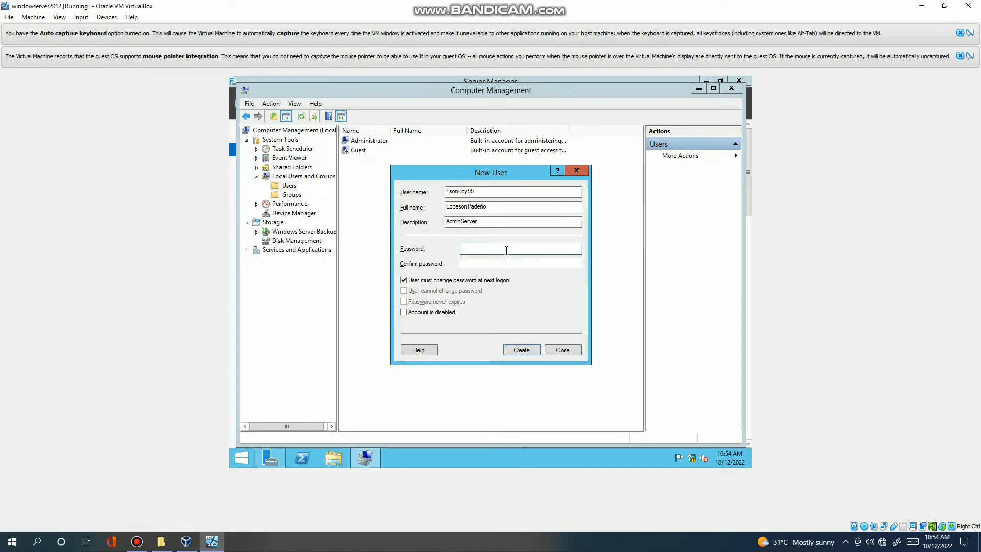
Enter and confirm the account's password, then create the new local user.
key("Caps_Lock")
type("•••")
type("••••••••")
left_click(526, 260)
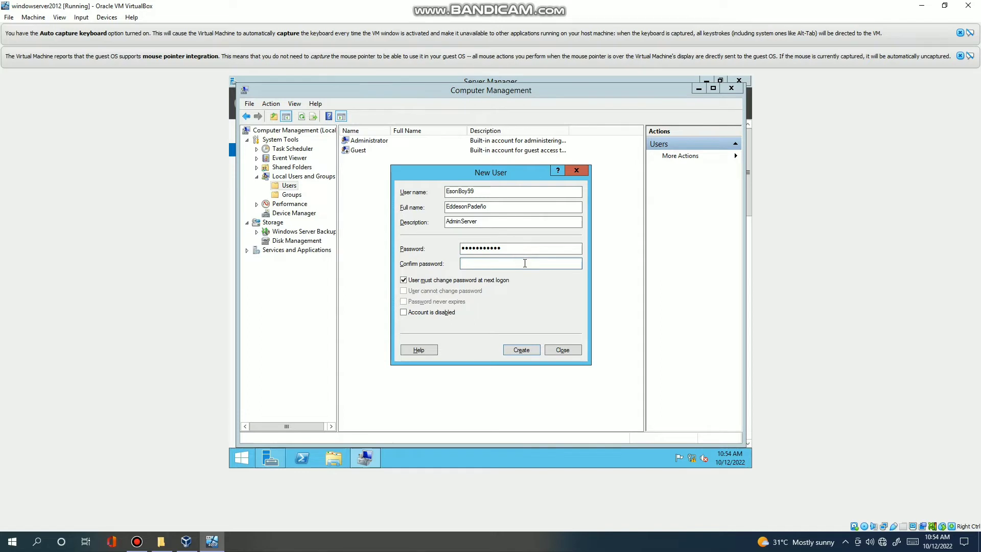
type("•••••••••••")
left_click(529, 350)
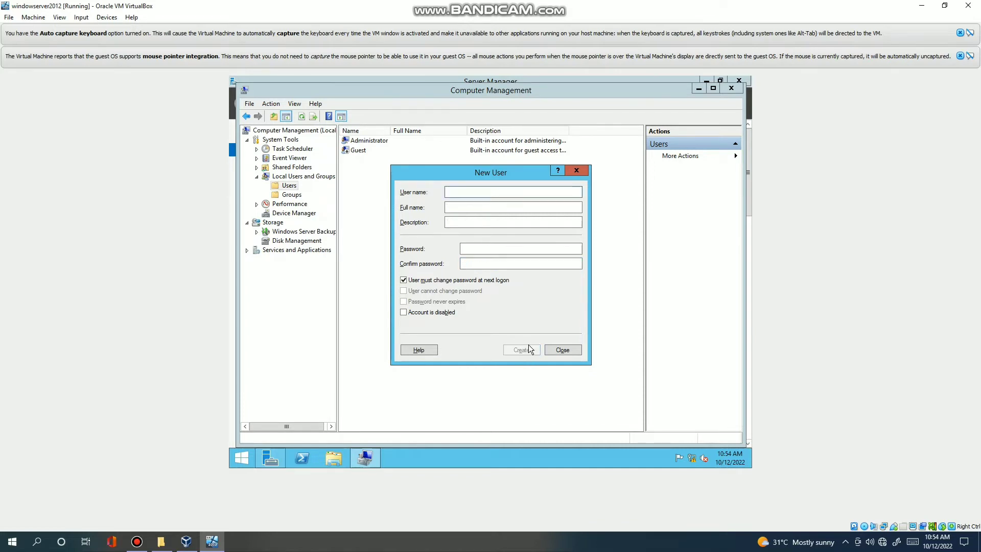
Enter the new account's user name, full name and the description 'AccountServer'.
left_click(515, 193)
type("gre")
key("BackSpace")
type("GrezelJean")
left_click(499, 205)
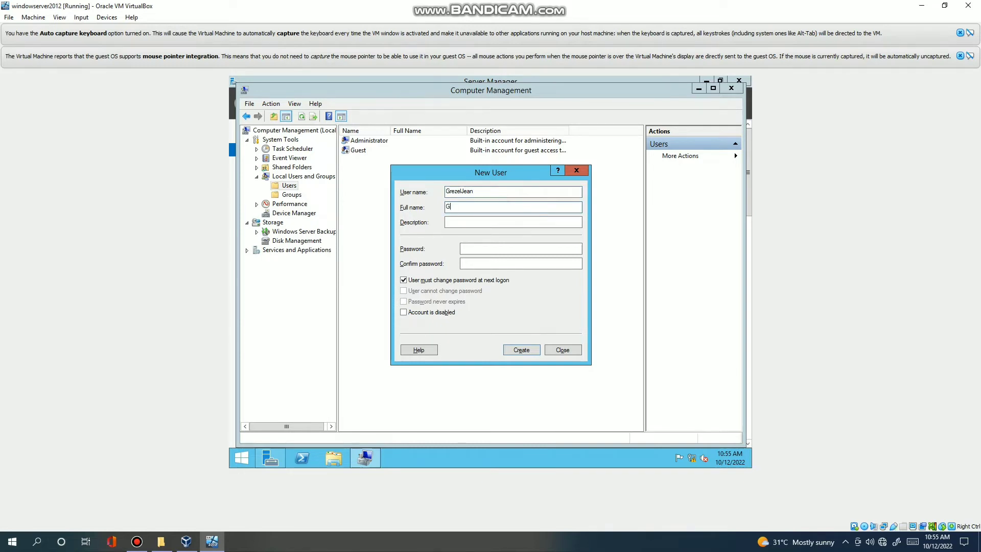
key("BackSpace")
key("BackSpace")
key("BackSpace")
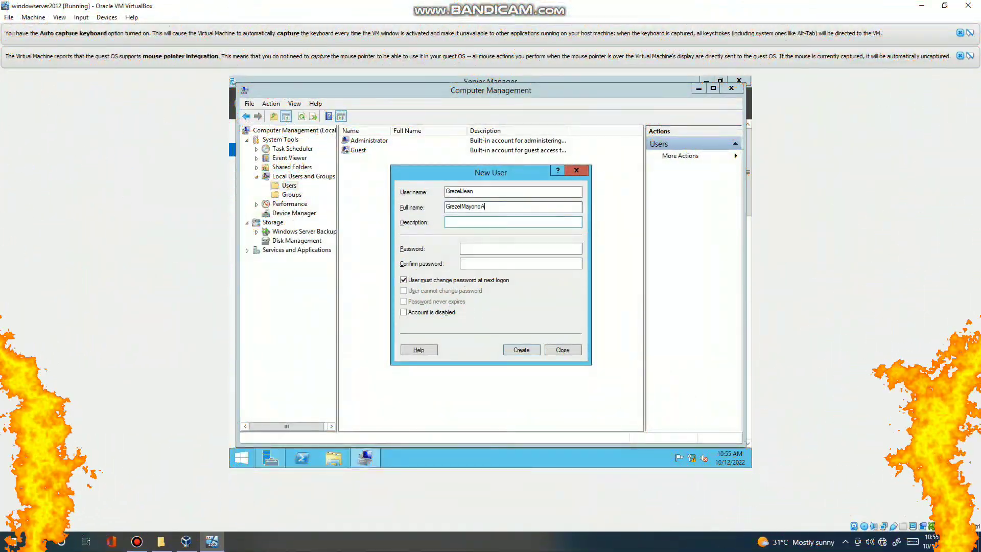
left_click(468, 224)
type("Acco")
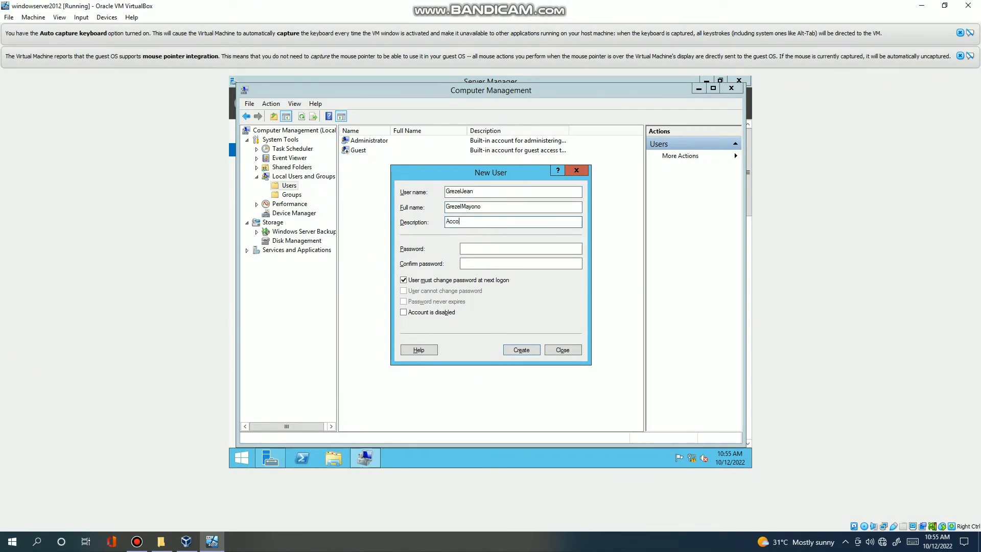
type("untServer")
Enter the new account's password and its confirmation.
left_click(472, 249)
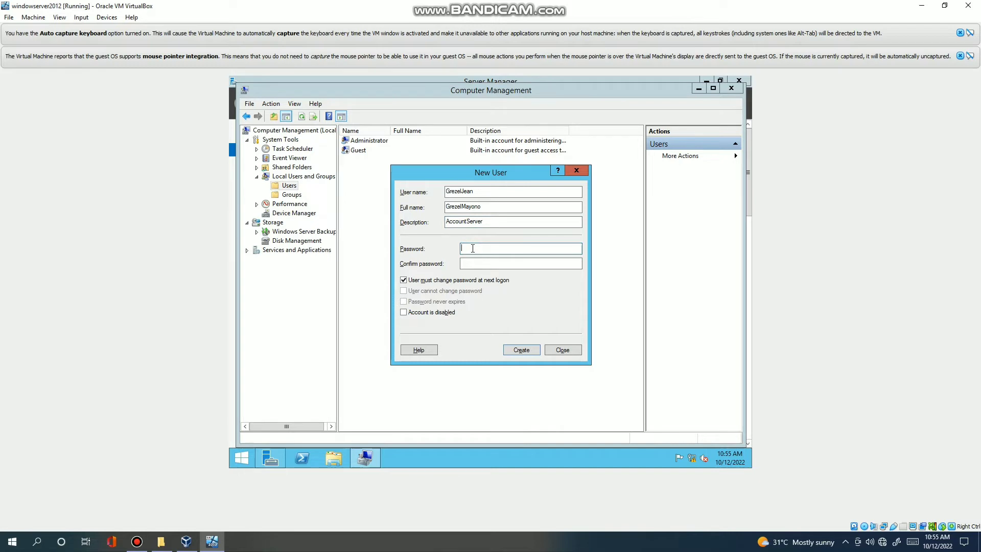
key("Caps_Lock")
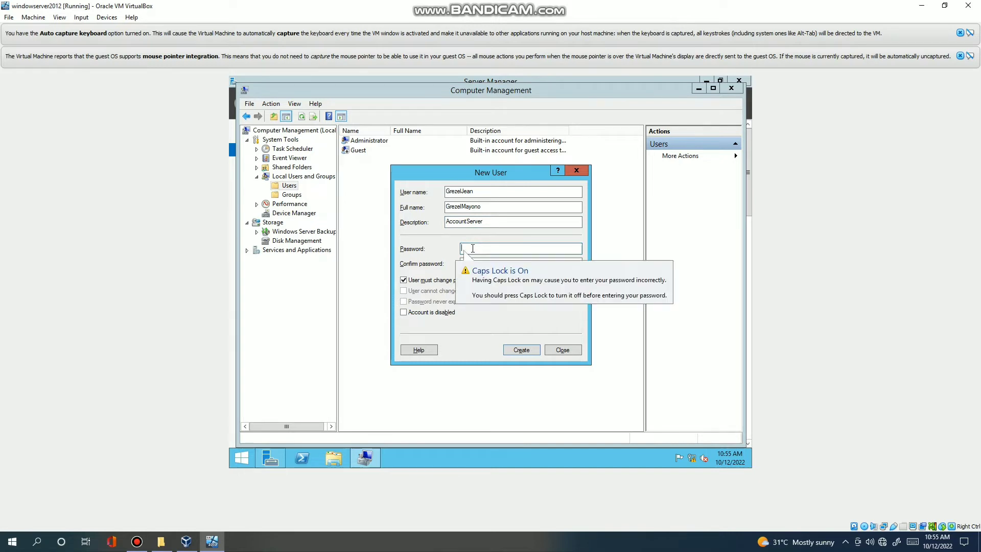
type("PA")
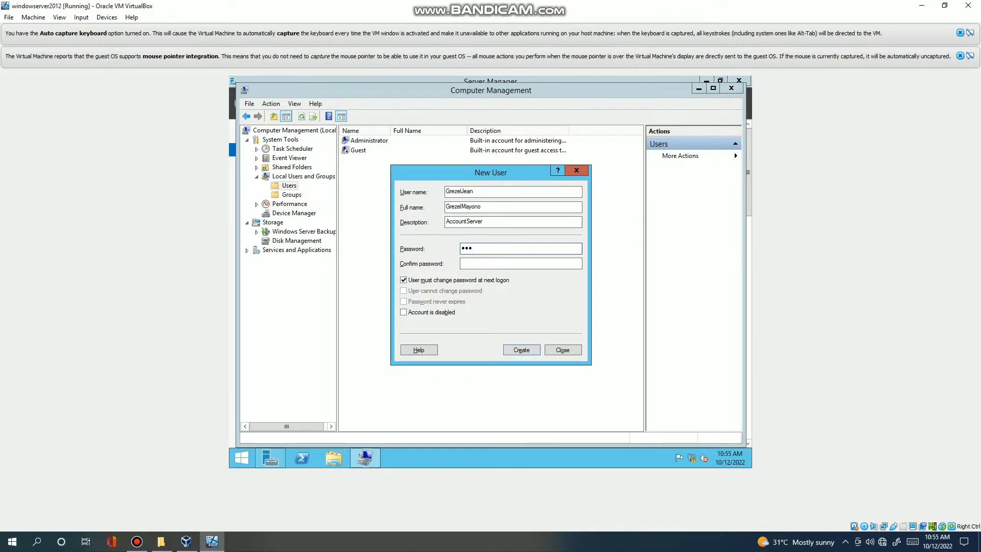
type("•••••")
left_click(478, 263)
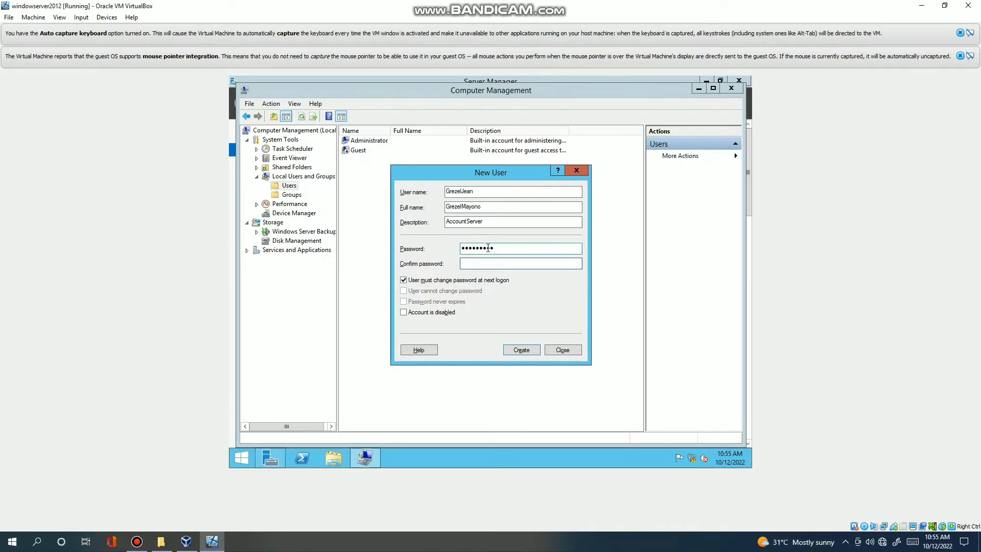
type("•••••••••")
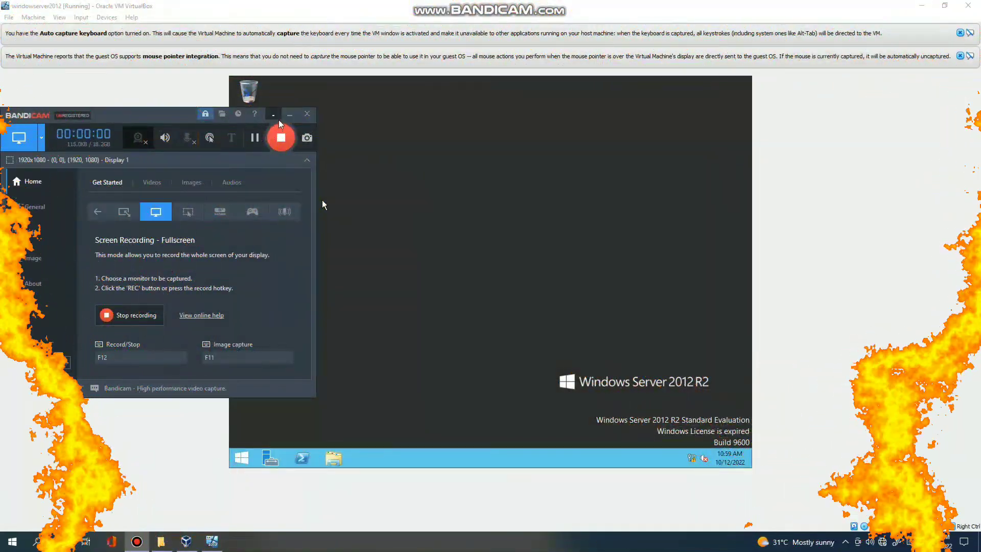
Move the recorder aside and sign out of the current server session.
left_click(288, 113)
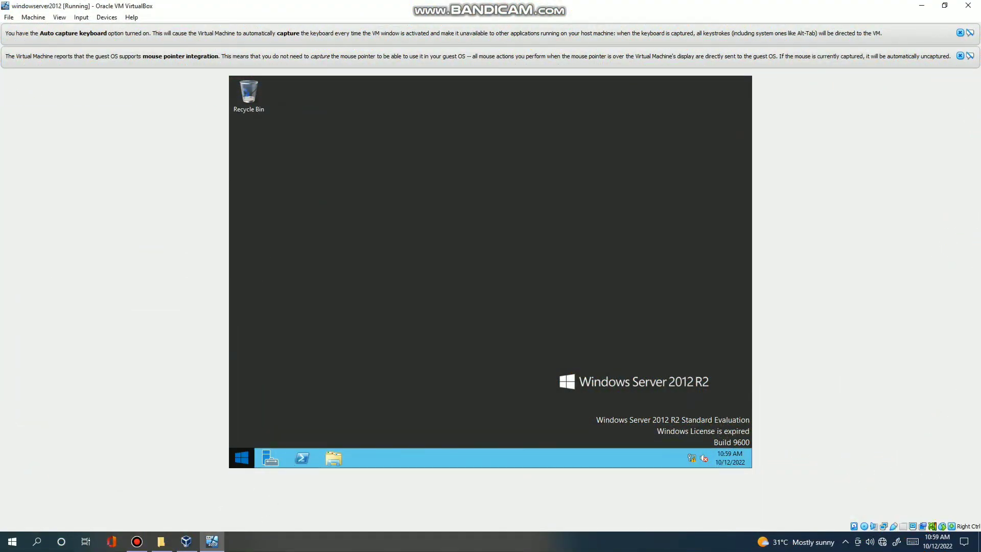
left_click(241, 460)
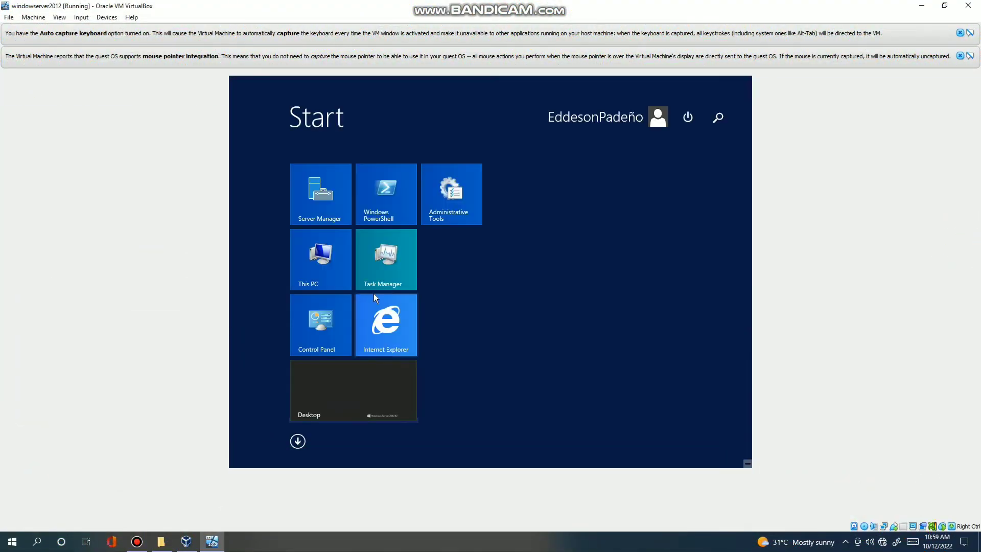
left_click(593, 116)
left_click(570, 163)
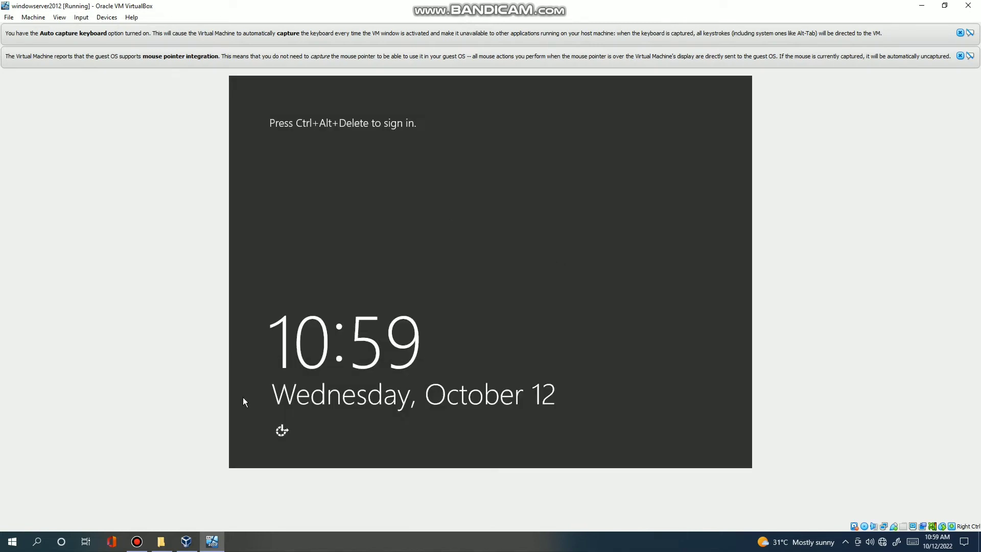
Send Ctrl+Alt+Del from the lock screen's On-Screen Keyboard.
left_click(285, 432)
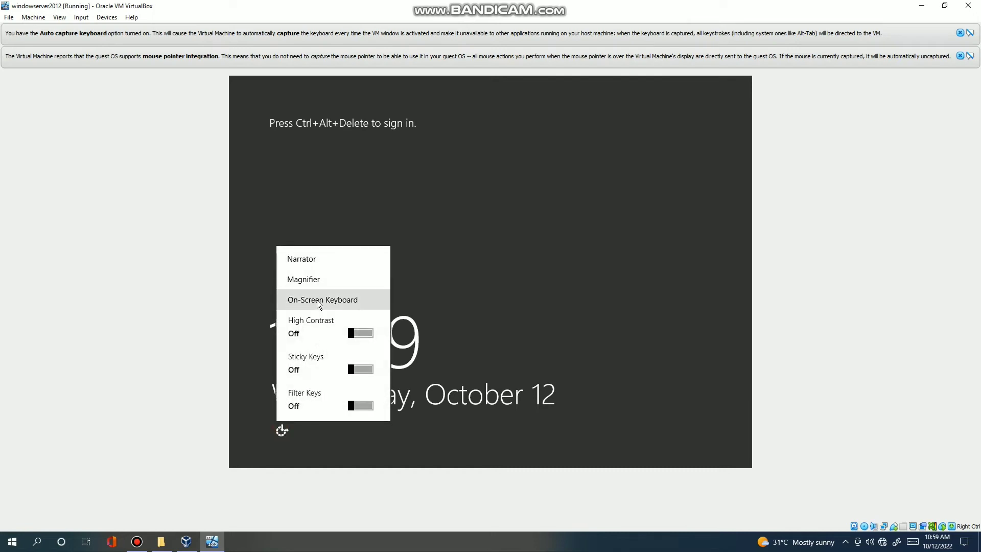
left_click(323, 301)
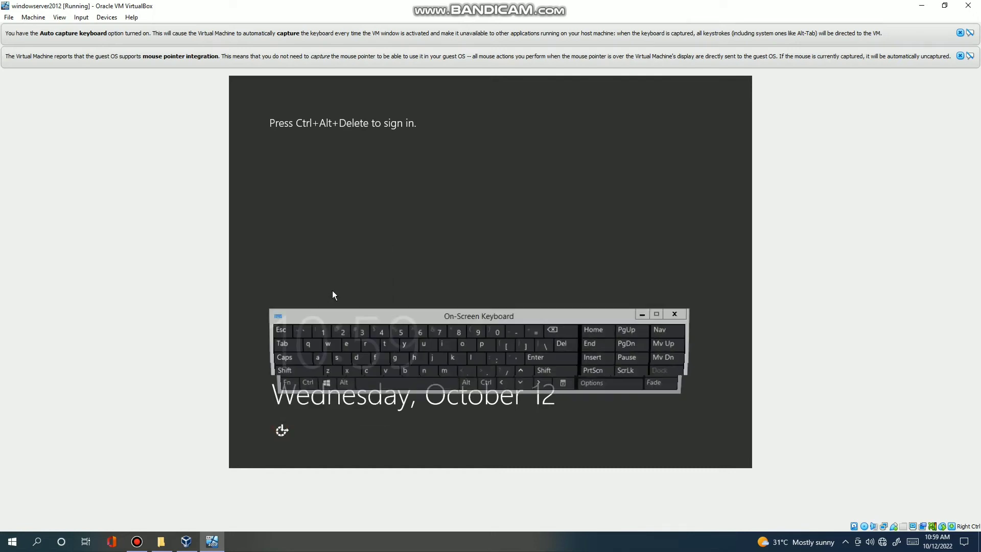
left_click(301, 384)
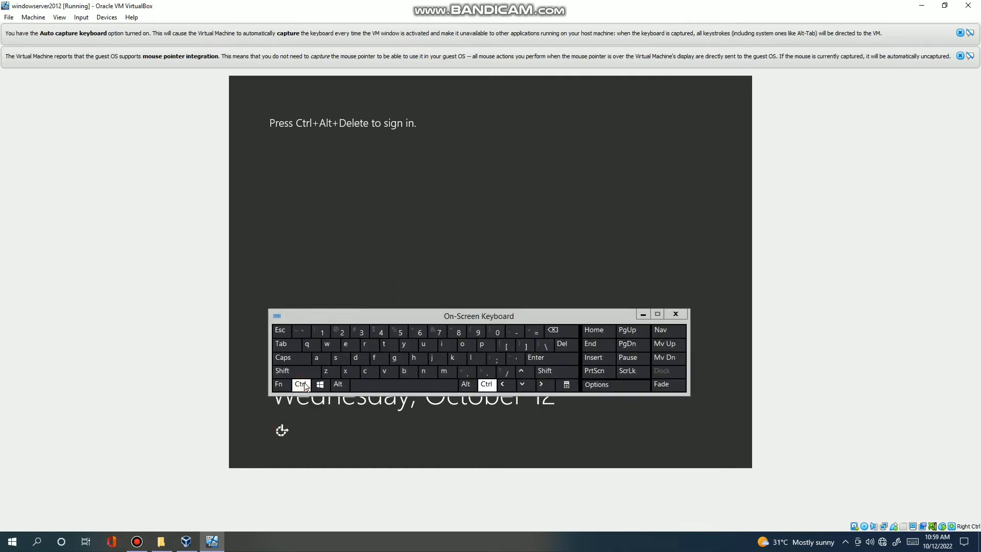
left_click(338, 384)
left_click(575, 345)
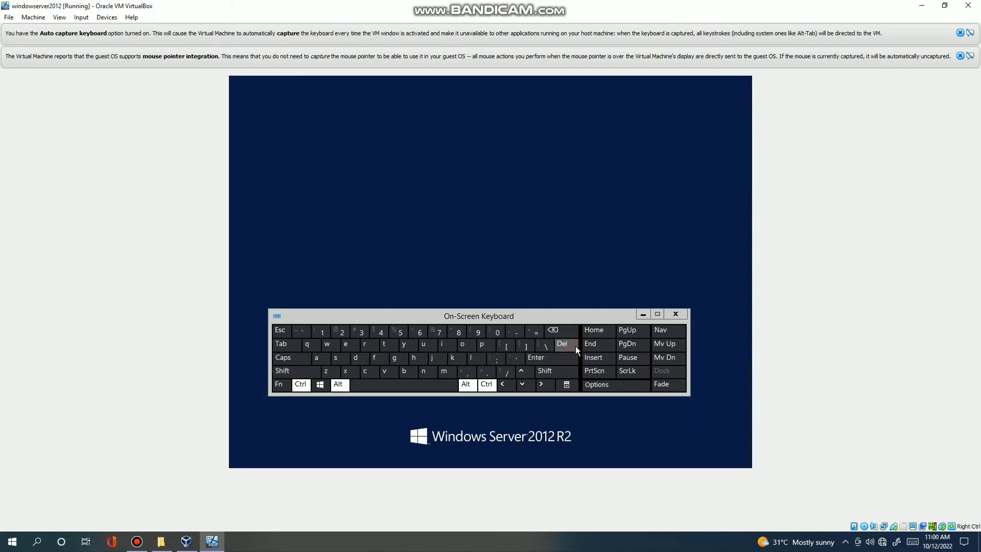
Select the original user's tile and begin entering the password, correcting typos.
left_click(478, 216)
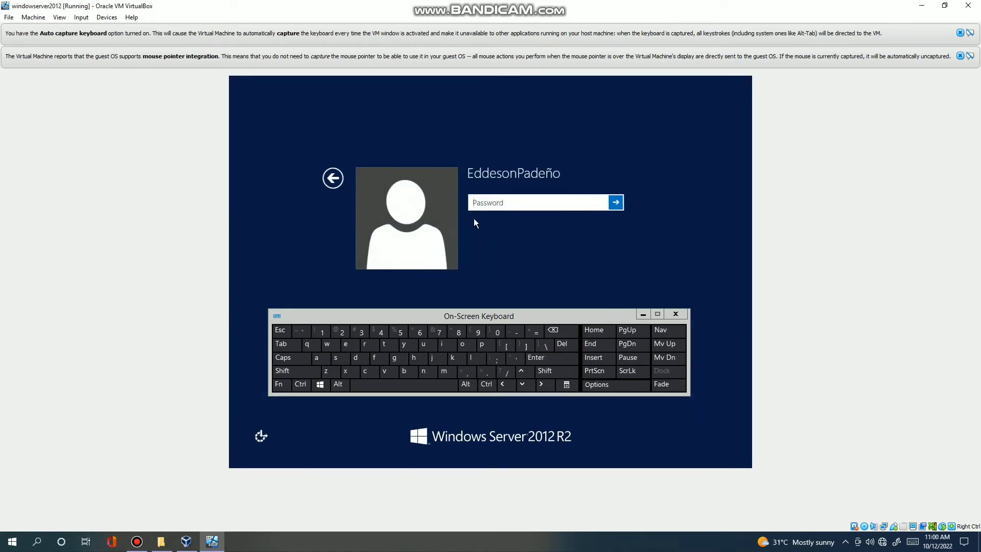
type("*****")
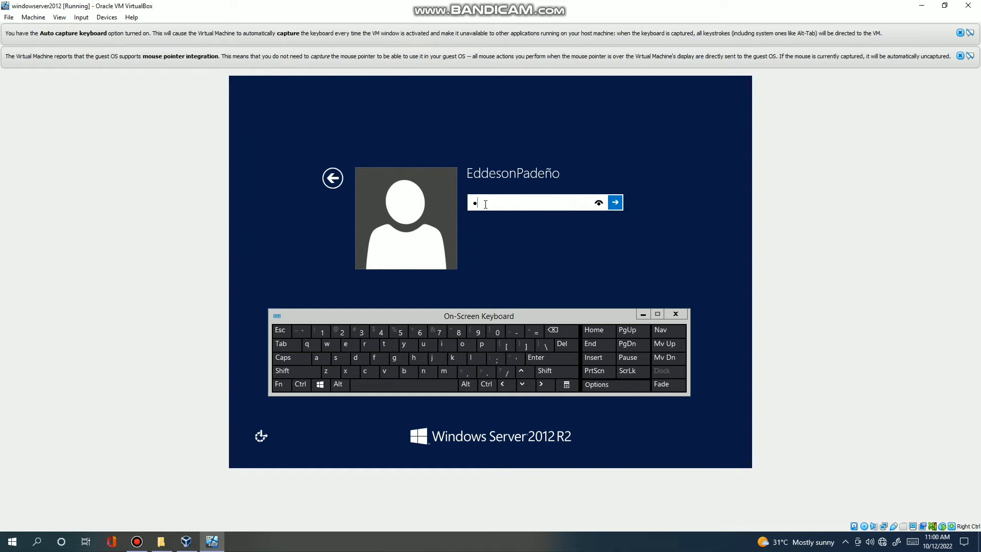
type("**")
key("Caps_Lock")
type("***")
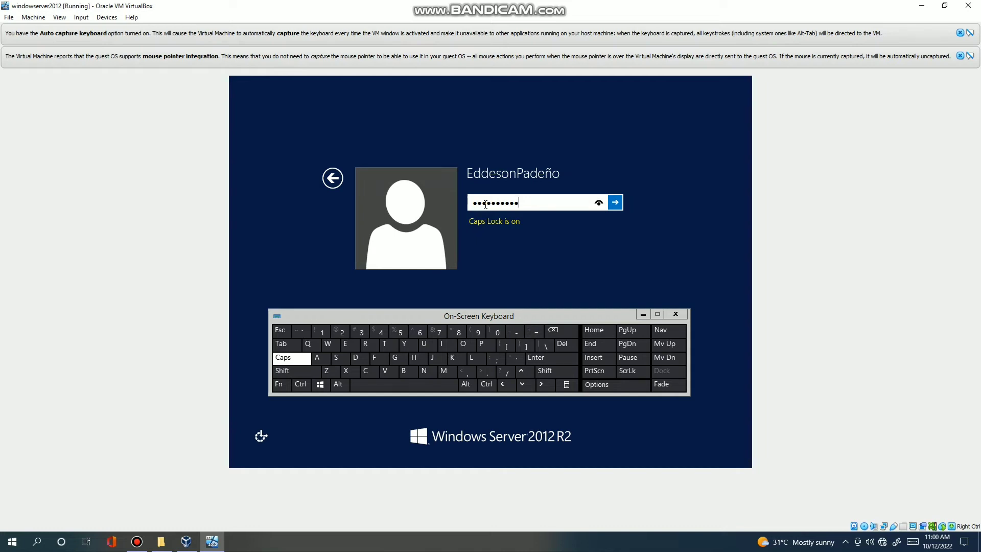
type("****")
key("BackSpace")
key("BackSpace")
key("BackSpace")
key("BackSpace")
key("BackSpace")
key("BackSpace")
key("BackSpace")
key("BackSpace")
key("BackSpace")
key("BackSpace")
key("BackSpace")
key("BackSpace")
key("BackSpace")
key("BackSpace")
type("*")
key("BackSpace")
key("Caps_Lock")
Finish typing the password with mixed-case letters and sign in to the desktop.
type("*****")
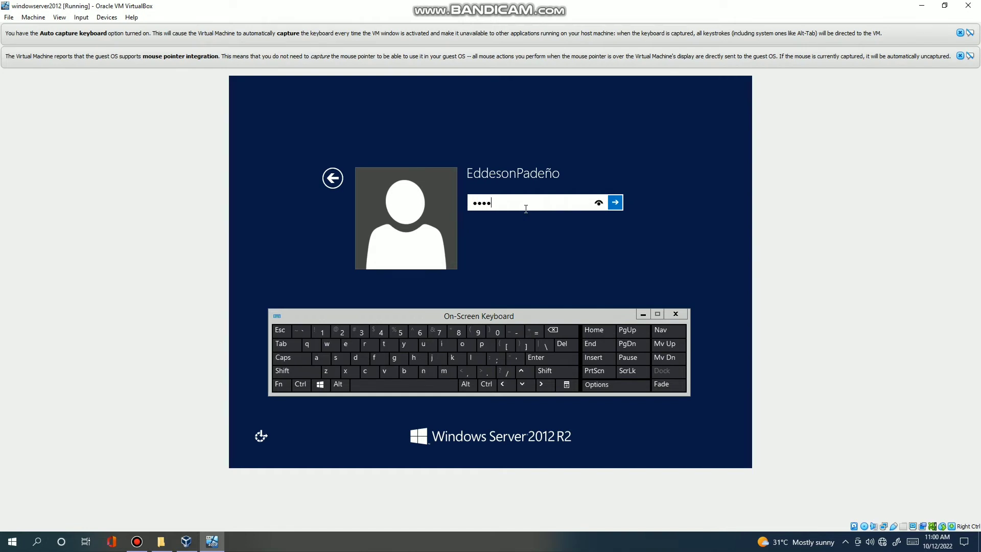
type("**")
key("Caps_Lock")
type("*")
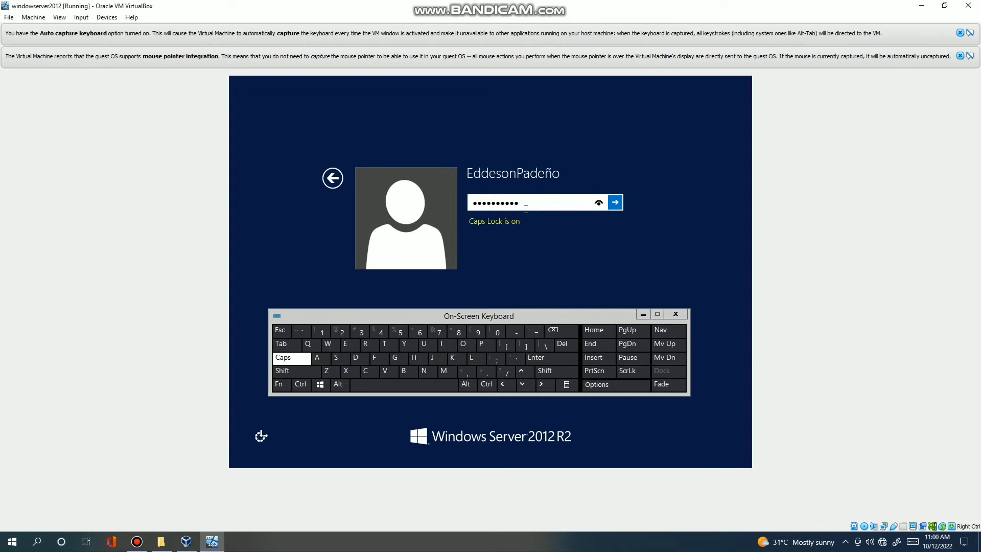
key("Caps_Lock")
type("••••")
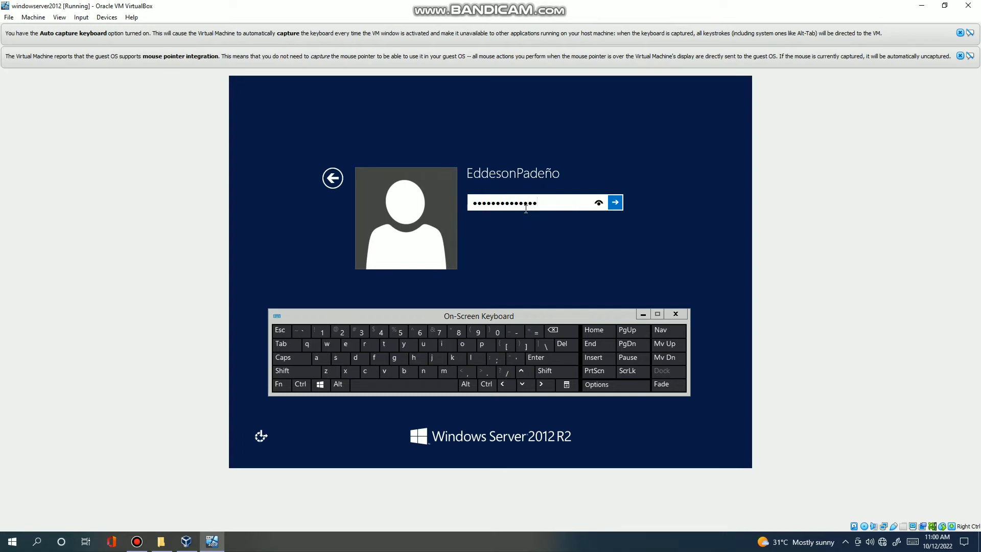
left_click(615, 202)
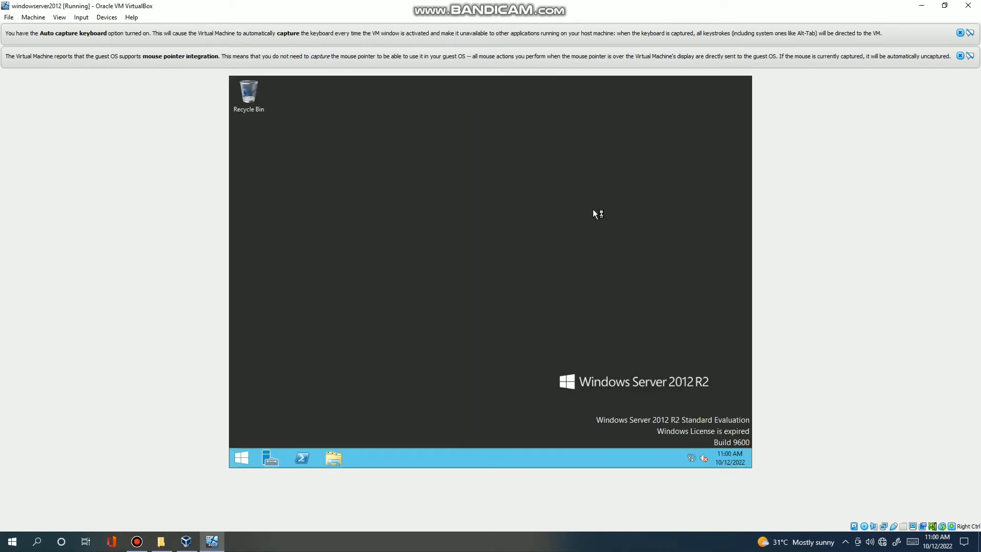
left_click(245, 457)
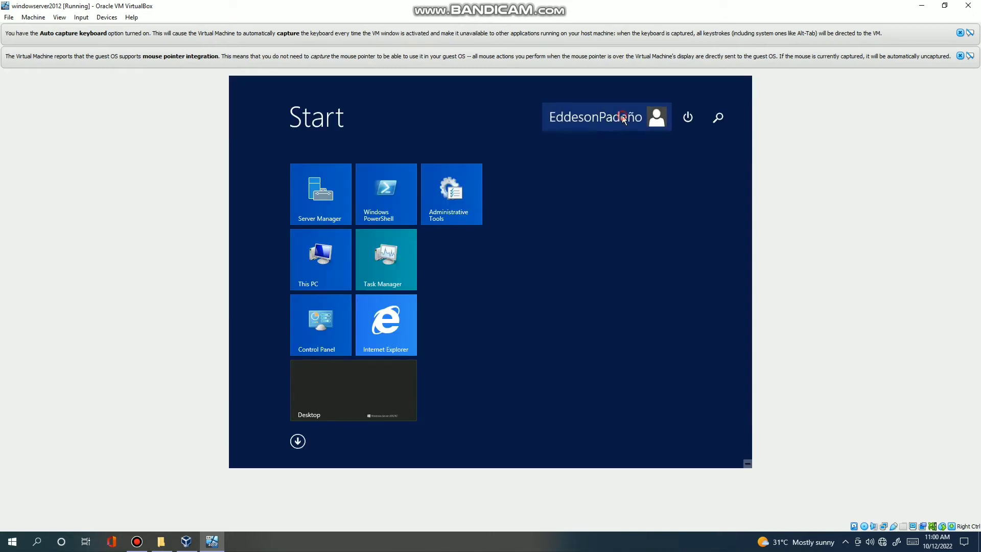
Sign out and bring up the On-Screen Keyboard on the lock screen.
left_click(623, 118)
left_click(591, 170)
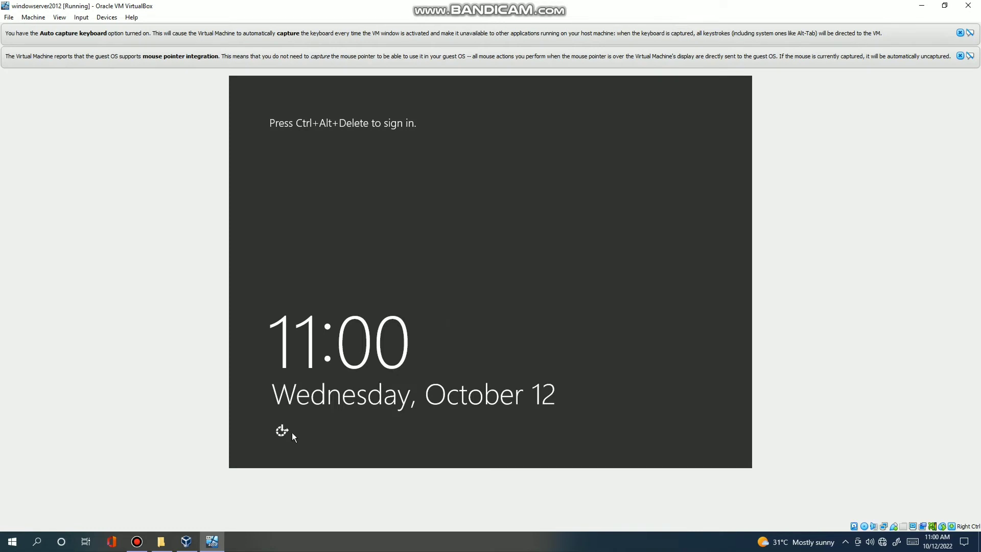
left_click(285, 432)
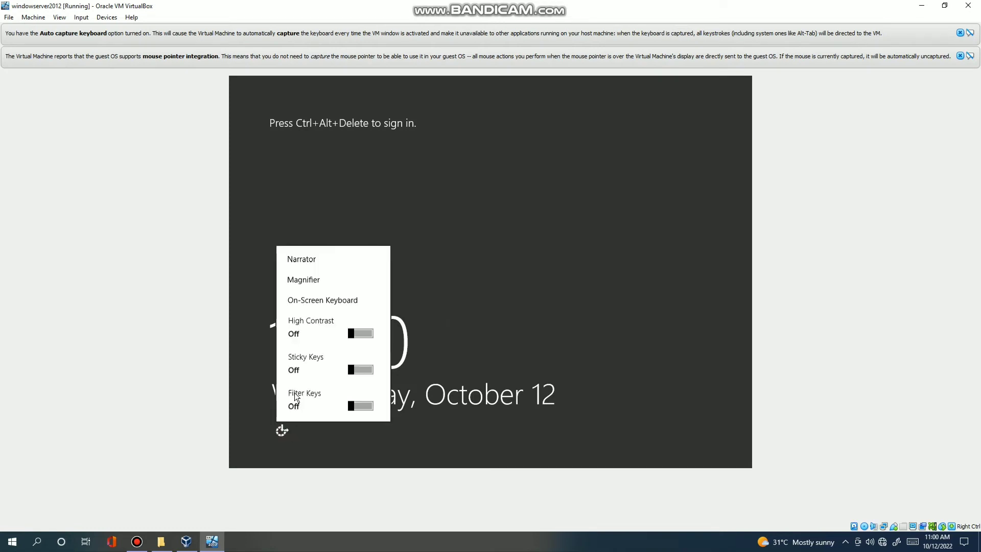
left_click(320, 302)
Send Ctrl+Alt+Del from the On-Screen Keyboard and select the newly created user.
left_click(302, 388)
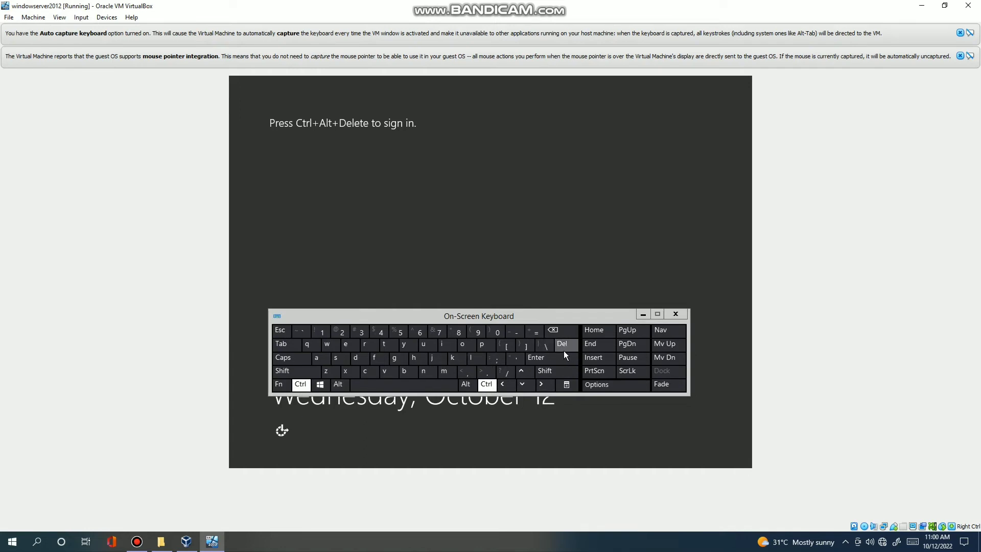
left_click(344, 389)
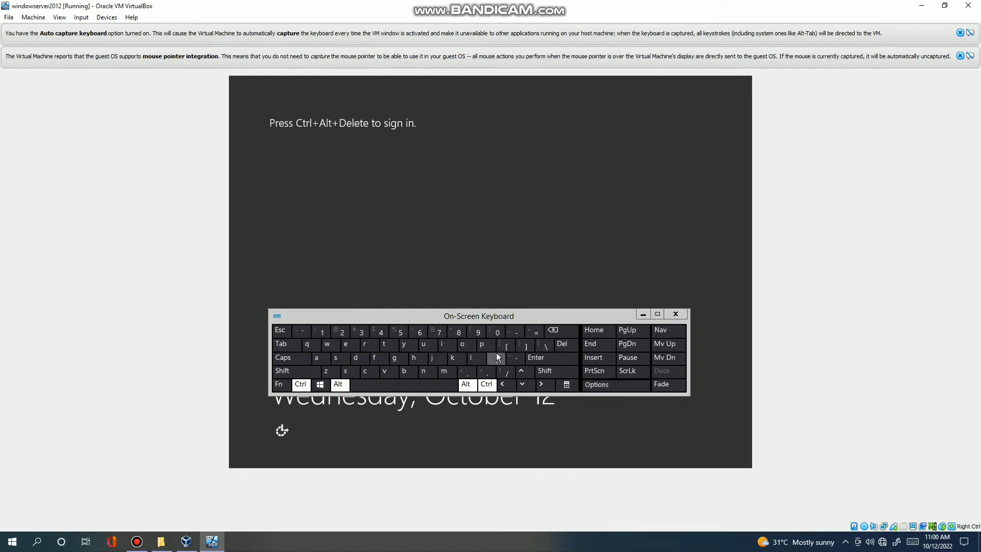
left_click(557, 346)
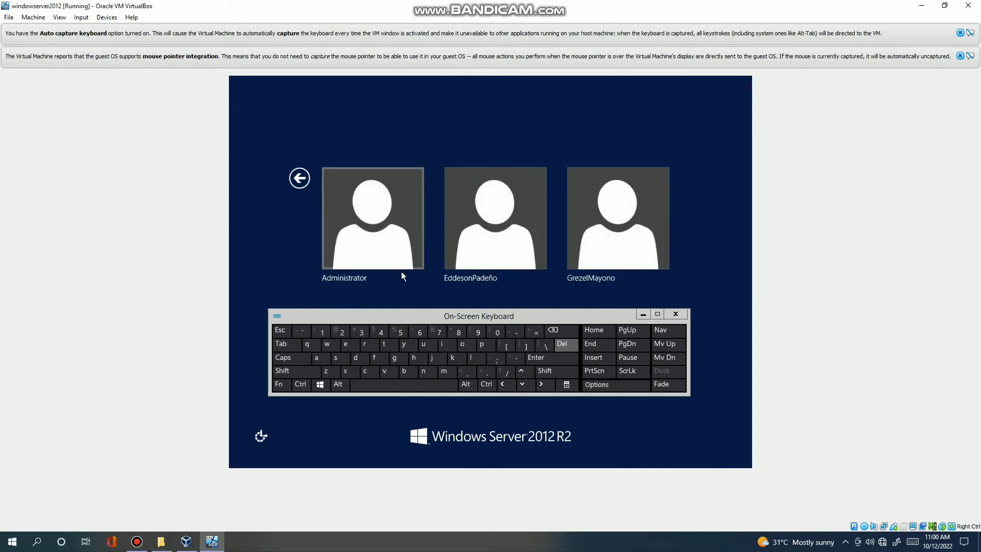
left_click(597, 247)
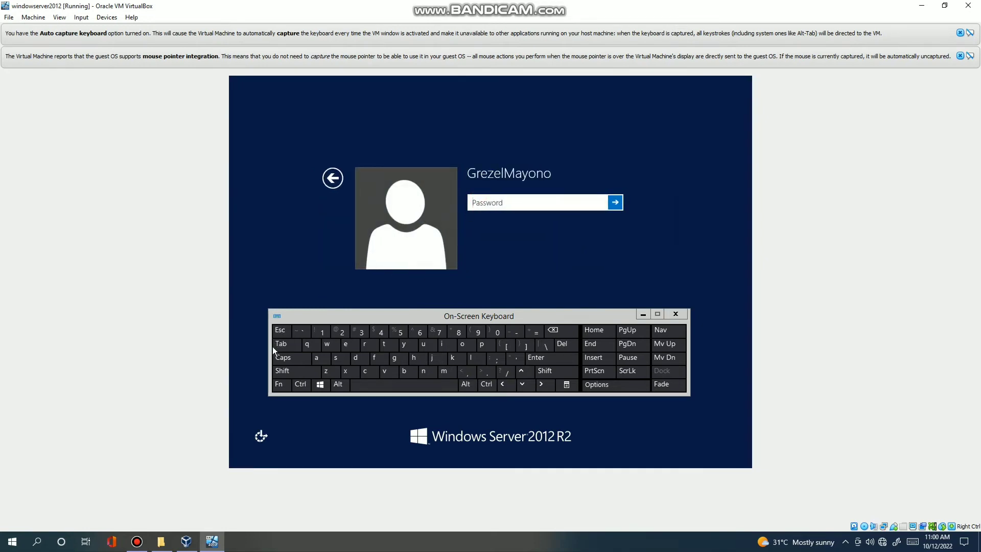
Type the new user's current password, letters and three digits, on the On-Screen Keyboard and submit.
left_click(284, 358)
left_click(446, 371)
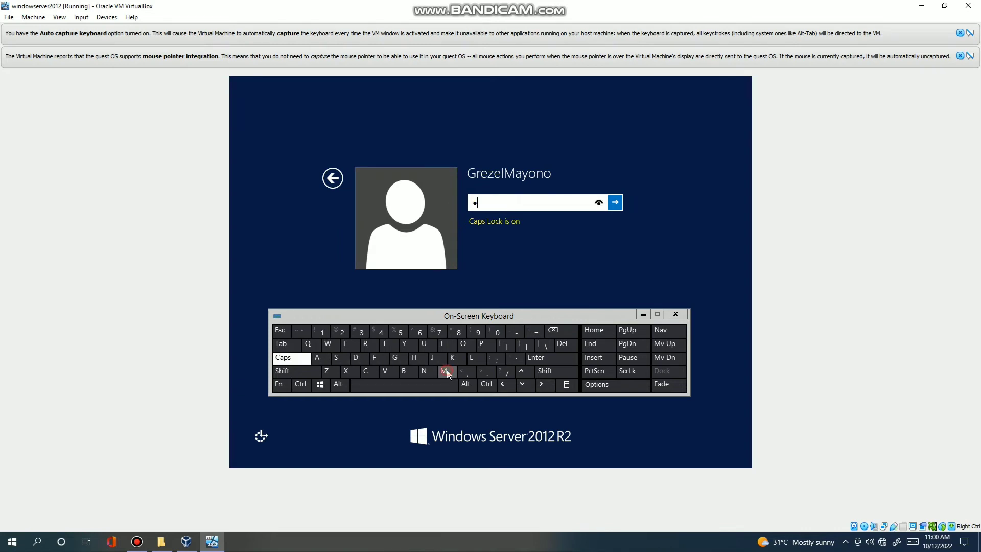
left_click(324, 357)
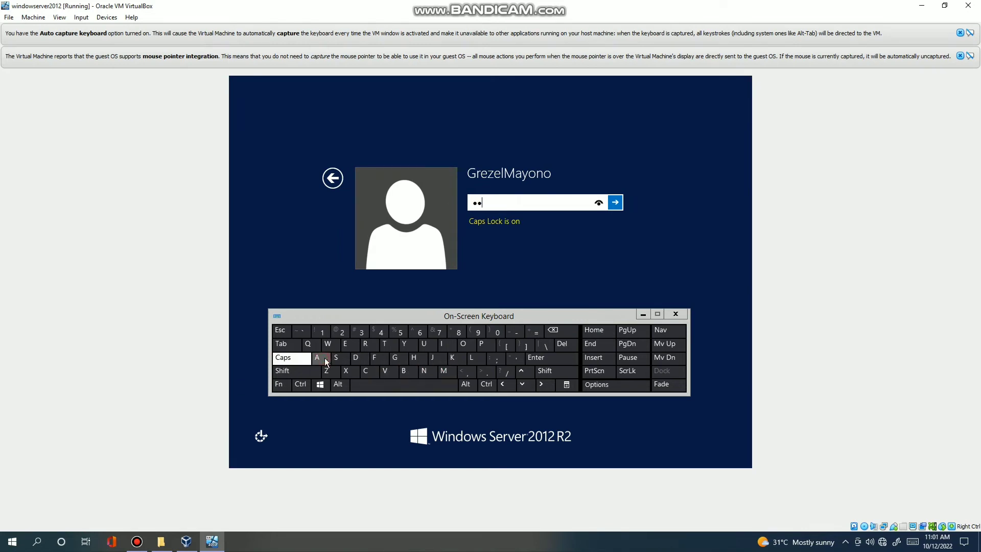
left_click(411, 344)
left_click(294, 362)
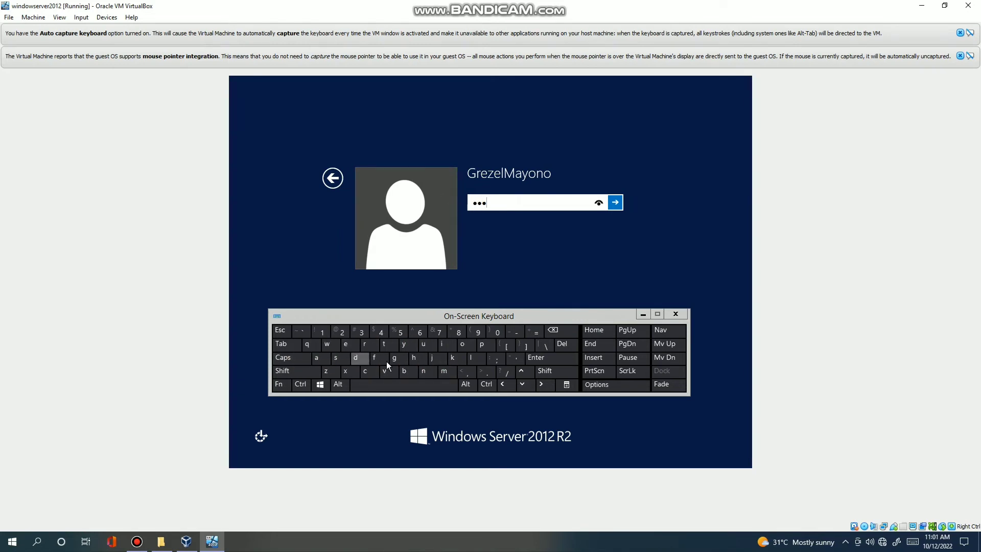
left_click(466, 345)
left_click(422, 374)
left_click(465, 347)
left_click(353, 332)
left_click(379, 332)
left_click(399, 332)
left_click(616, 203)
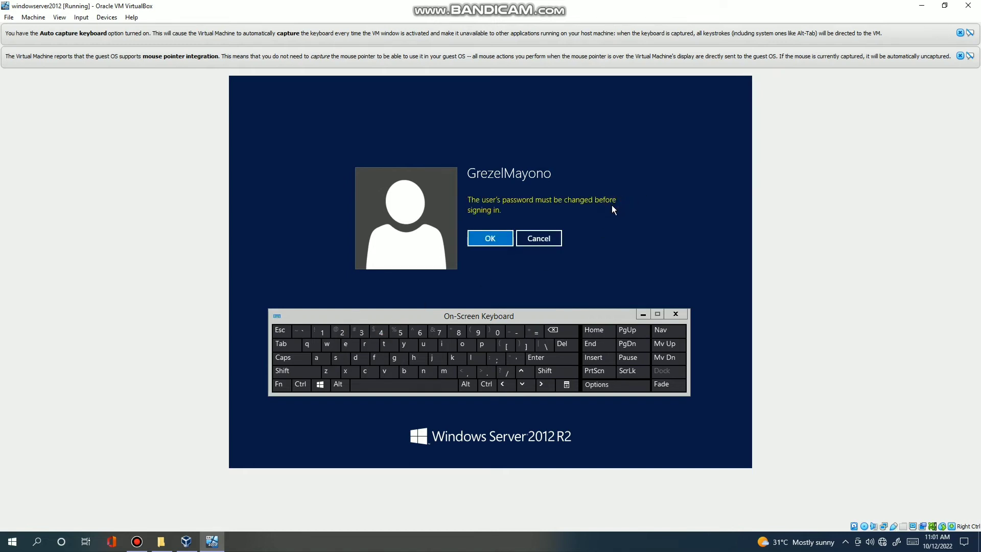
Accept the change-password notice and type a mixed-case new password, retyping it once.
left_click(490, 239)
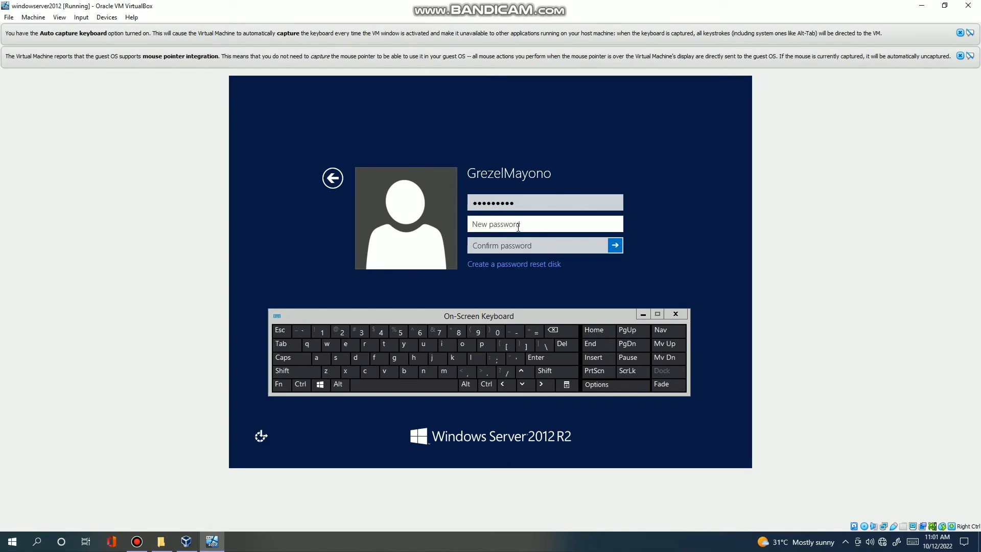
type("••••••")
key("Caps_Lock")
type("••••")
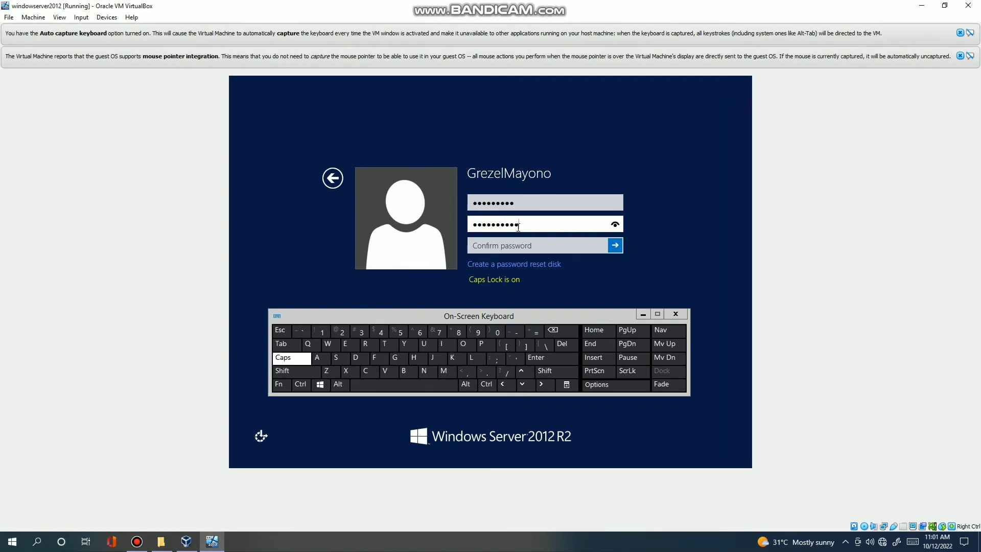
type("••")
type("••••")
key("BackSpace")
key("BackSpace")
key("BackSpace")
key("BackSpace")
key("BackSpace")
key("BackSpace")
key("BackSpace")
key("BackSpace")
key("BackSpace")
key("BackSpace")
key("BackSpace")
key("BackSpace")
key("BackSpace")
key("BackSpace")
key("BackSpace")
key("BackSpace")
key("BackSpace")
key("Caps_Lock")
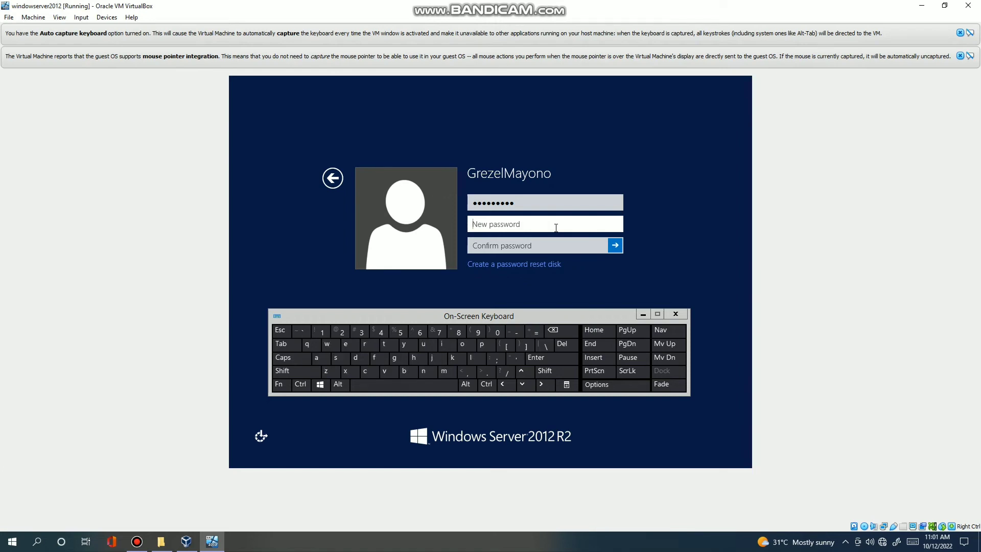
type("******")
key("Caps_Lock")
type("****")
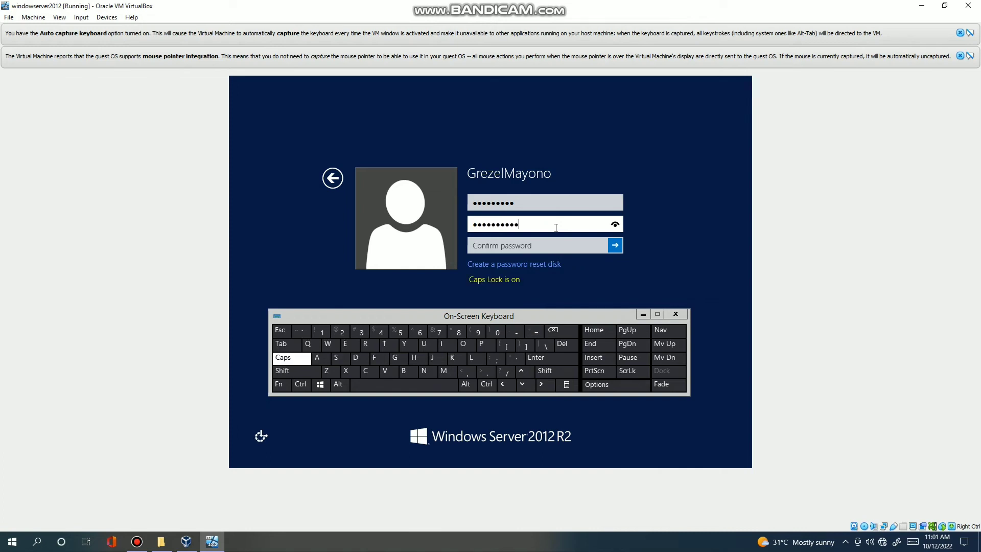
type("**")
key("Caps_Lock")
type("***")
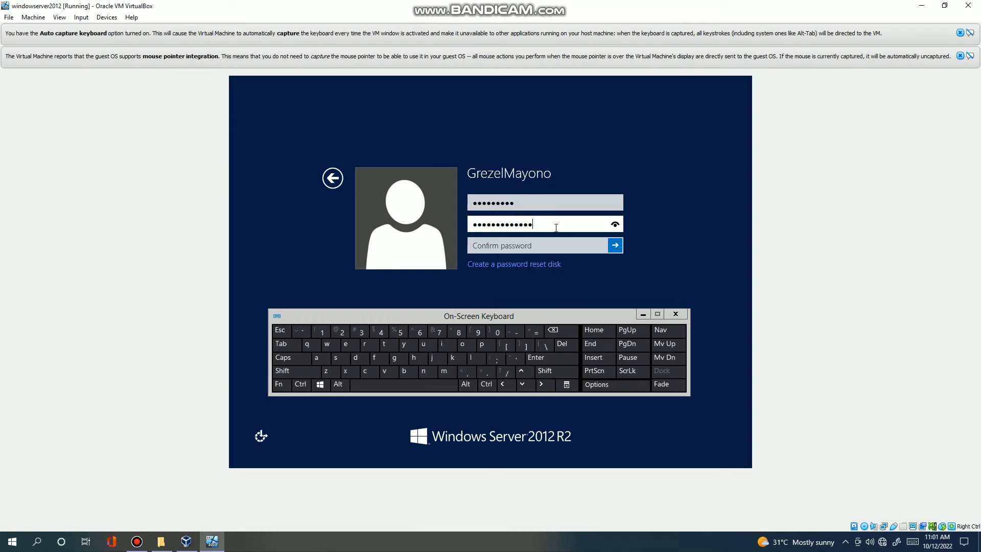
type("*")
Confirm the new password, reveal it to check, and submit the change.
left_click(556, 244)
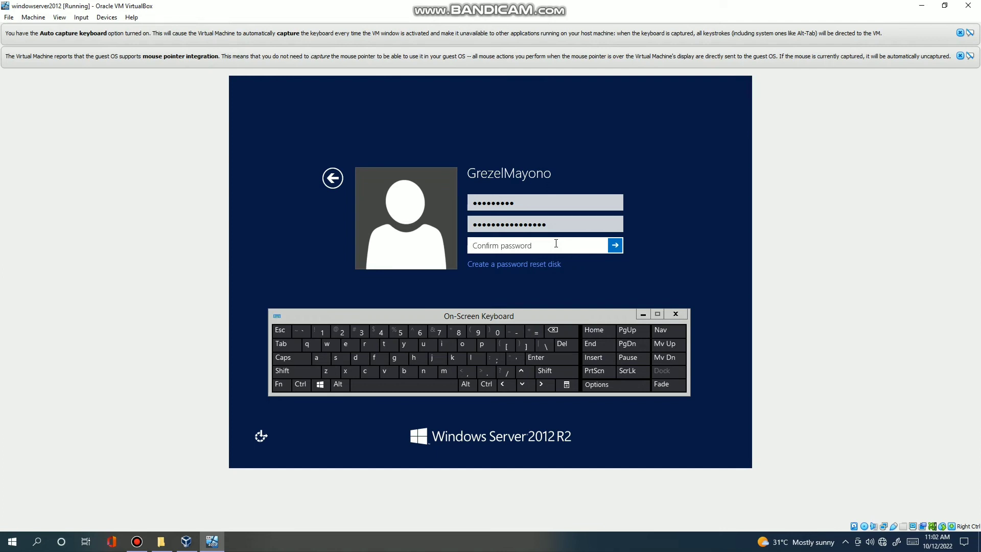
type("******")
key("Caps_Lock")
type("**")
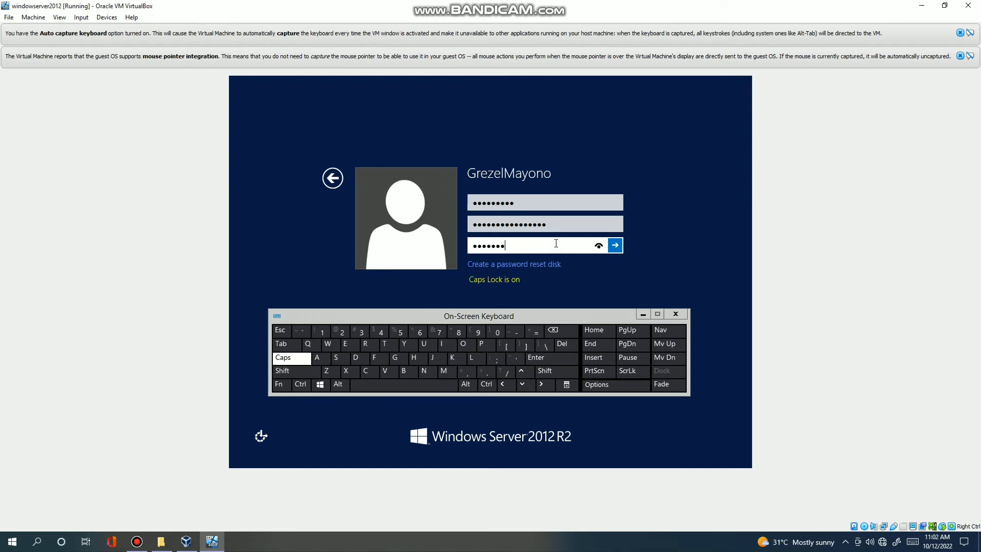
type("****")
key("Caps_Lock")
type("****")
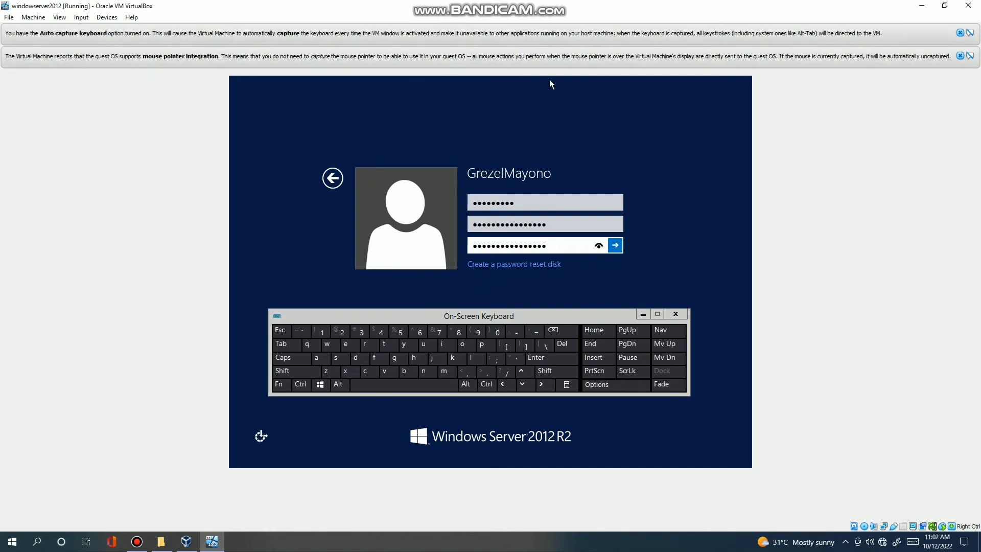
left_click(599, 247)
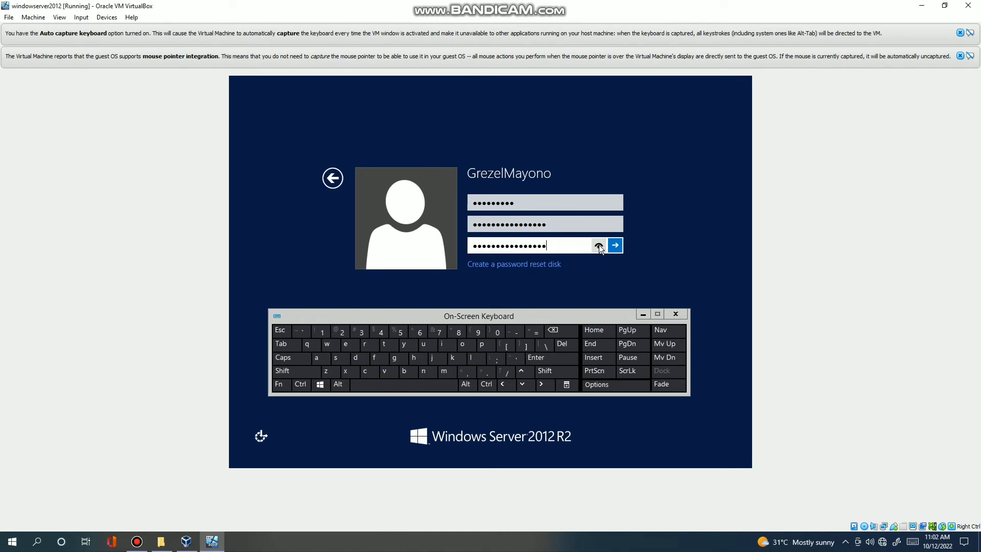
left_click(616, 245)
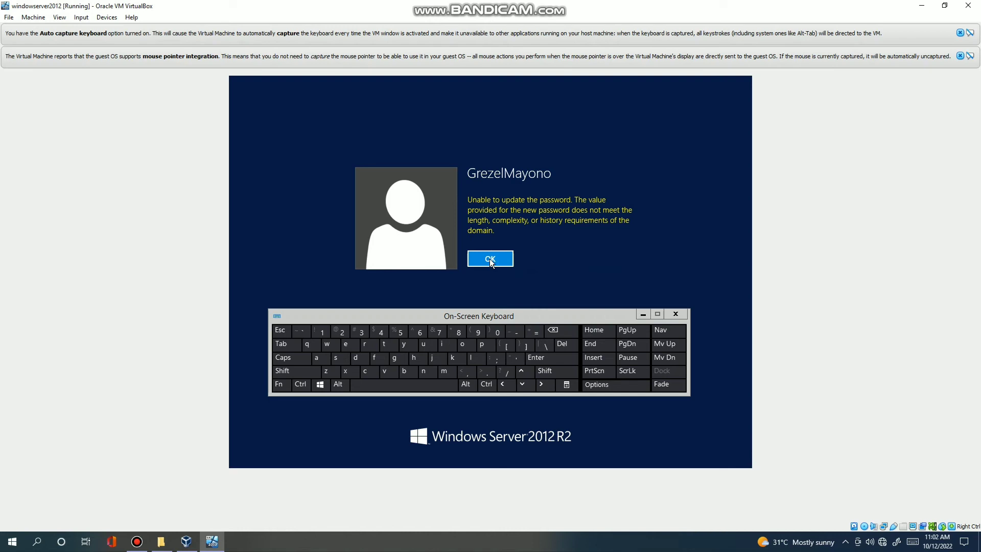
Dismiss the rejection message and re-enter the account's current password.
left_click(490, 258)
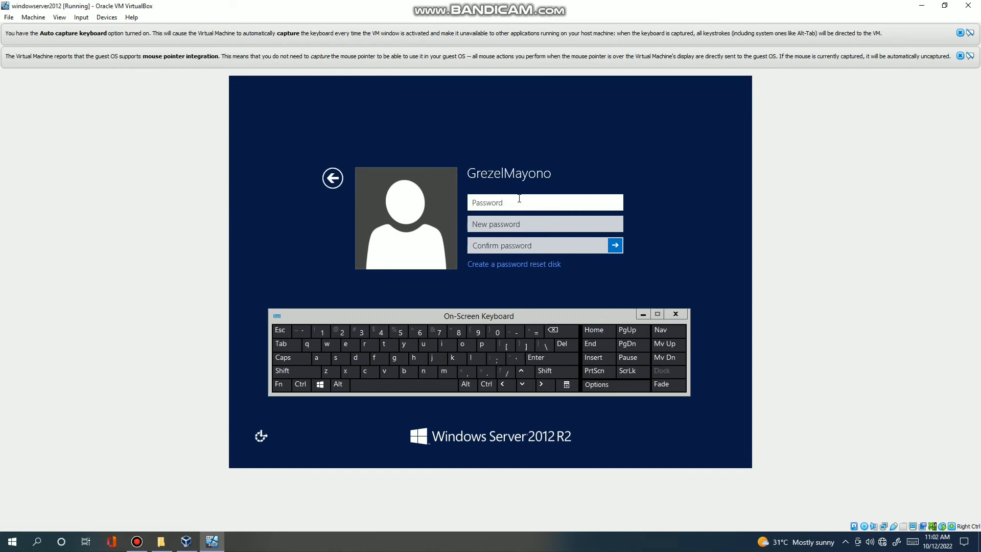
key("Caps_Lock")
type("•••")
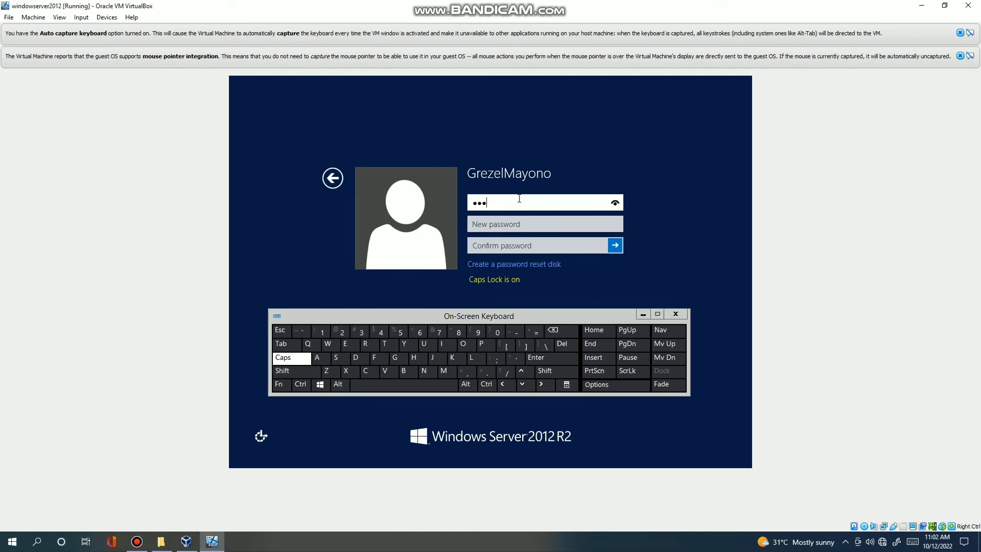
key("Caps_Lock")
type("•••")
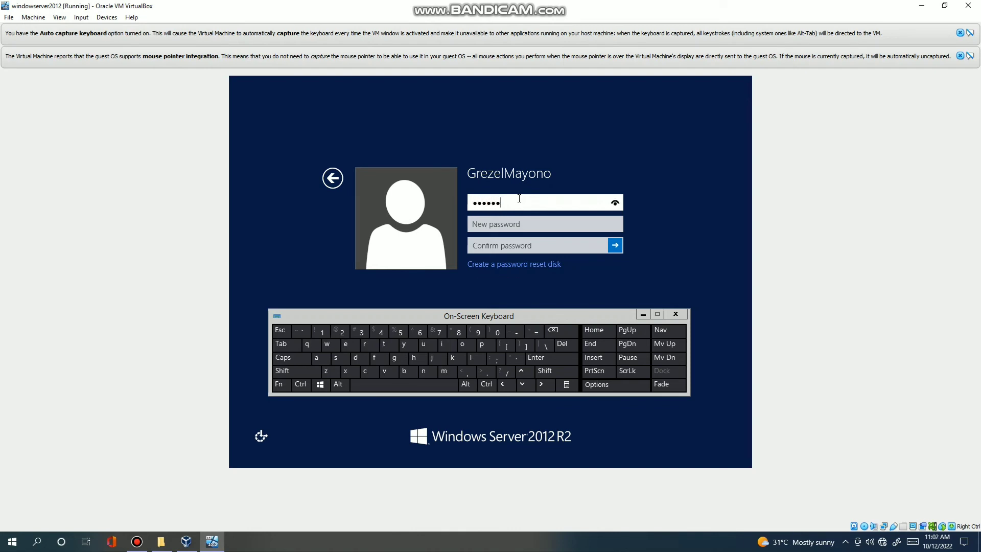
type("•••")
Type a stronger new password with mixed case, symbols and digits.
left_click(519, 224)
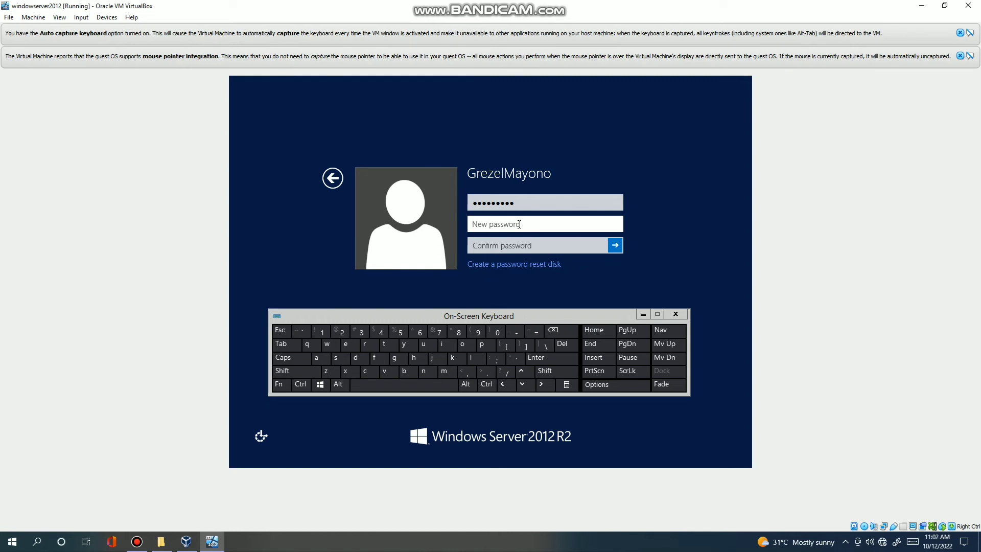
type("Pa$$w0")
key("Caps_Lock")
type("R")
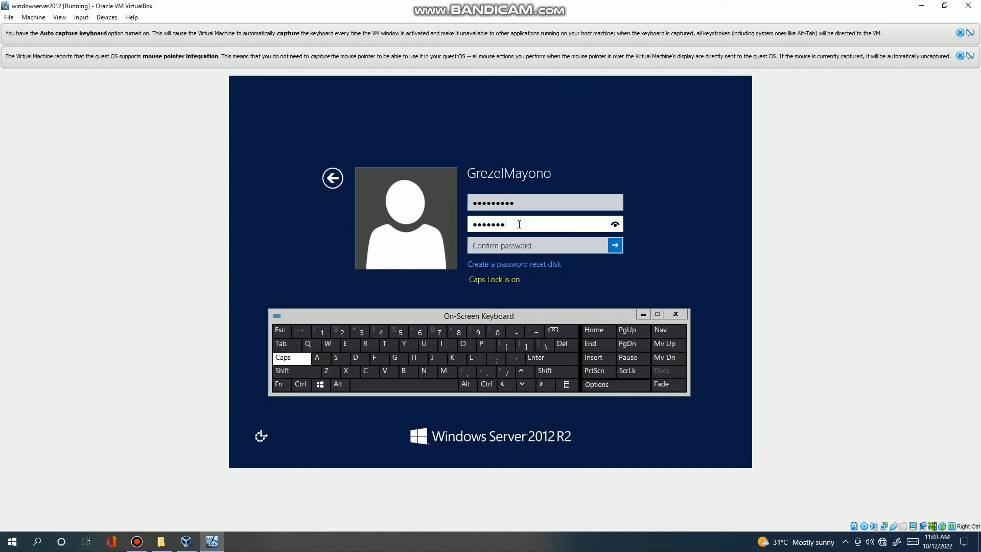
key("Caps_Lock")
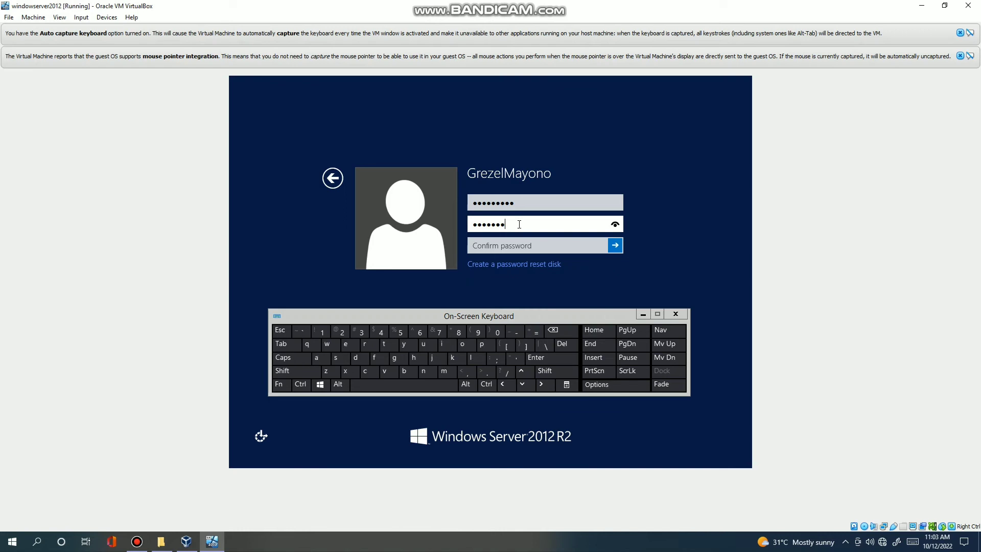
type("d12345")
type("••")
Confirm the new password, compare both with the reveal icons, submit, and acknowledge the change.
left_click(503, 246)
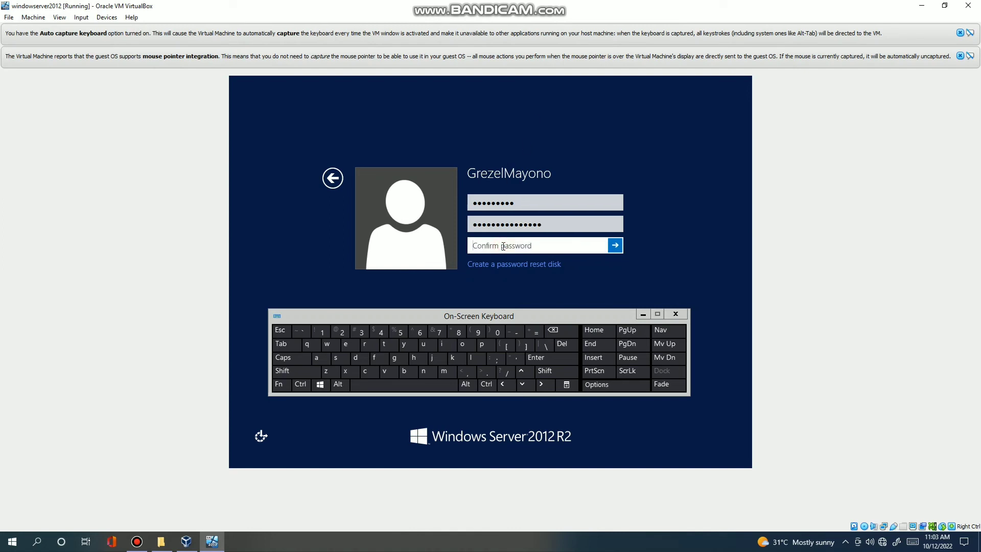
type("••••••")
key("Caps_Lock")
type("•")
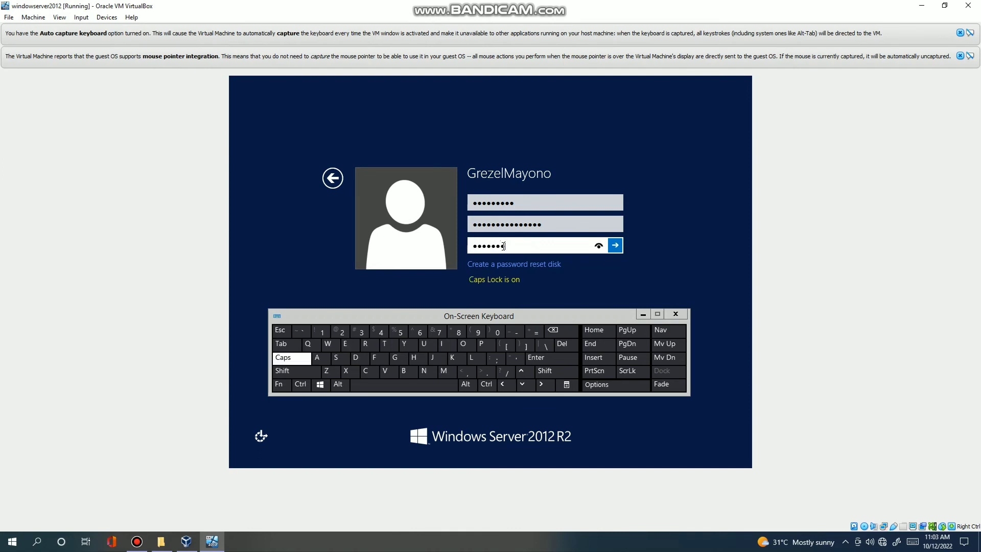
key("Caps_Lock")
type("•••••••")
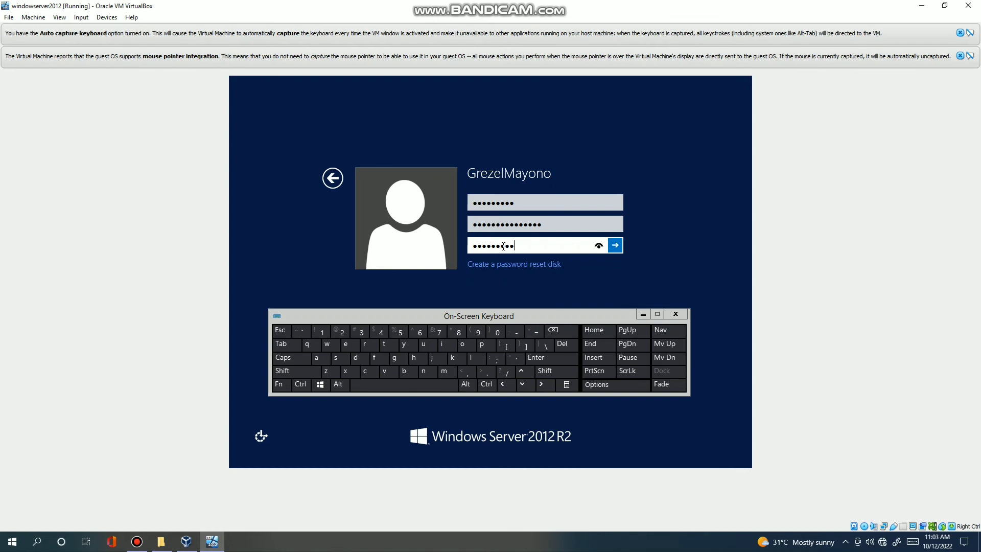
type("•")
left_click(600, 247)
left_click_drag(600, 247, 599, 248)
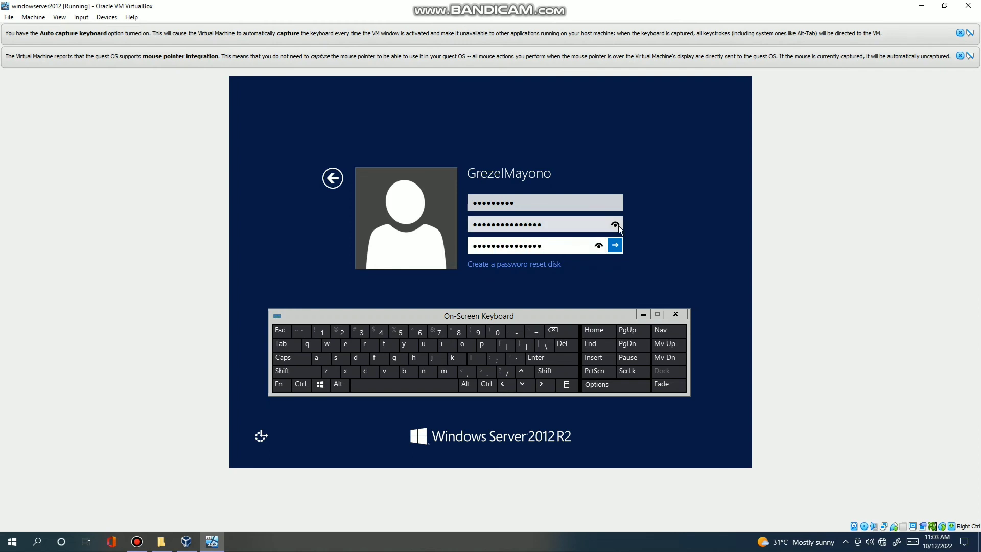
left_click(616, 225)
left_click(615, 245)
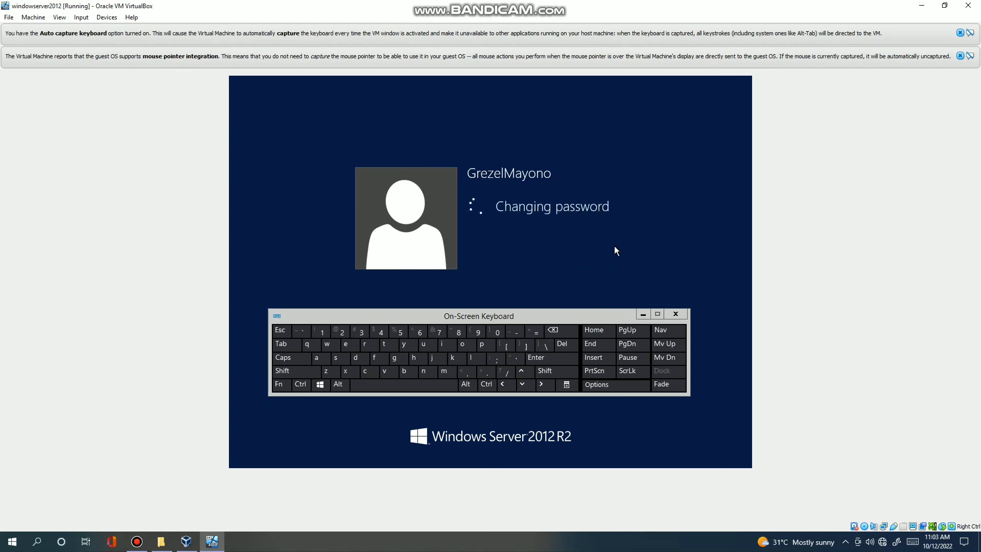
left_click(481, 220)
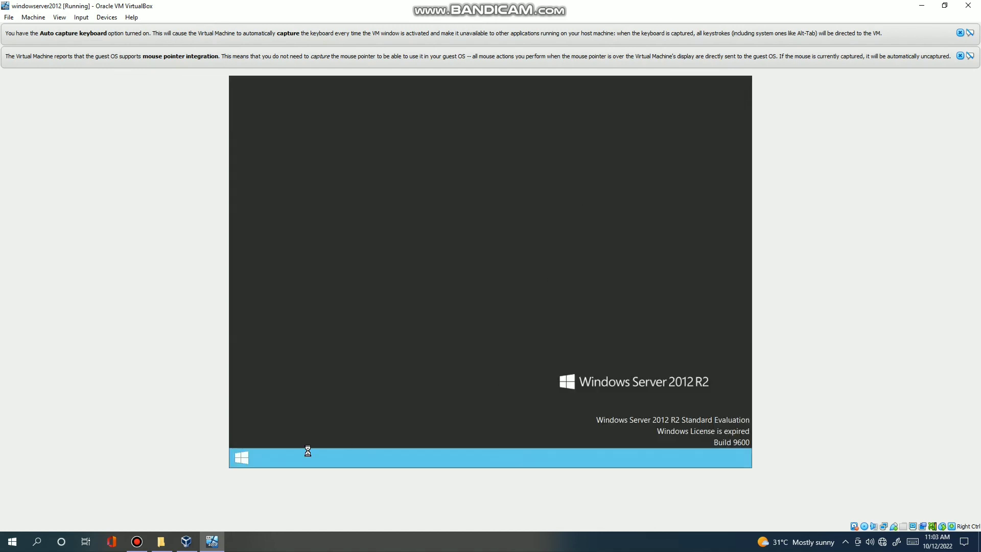
left_click(244, 458)
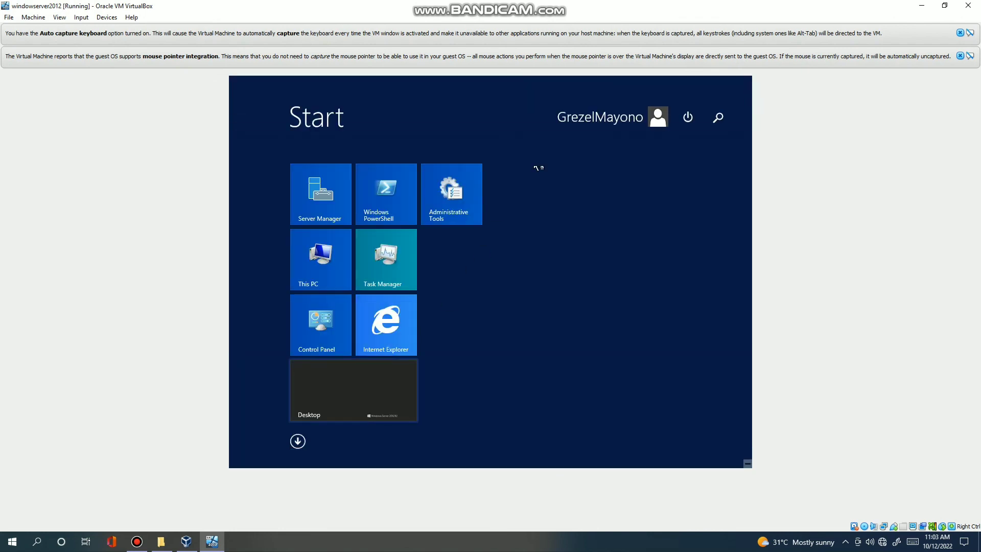
Sign out and send Ctrl+Alt+Del from the lock screen's On-Screen Keyboard.
left_click(625, 121)
left_click(585, 167)
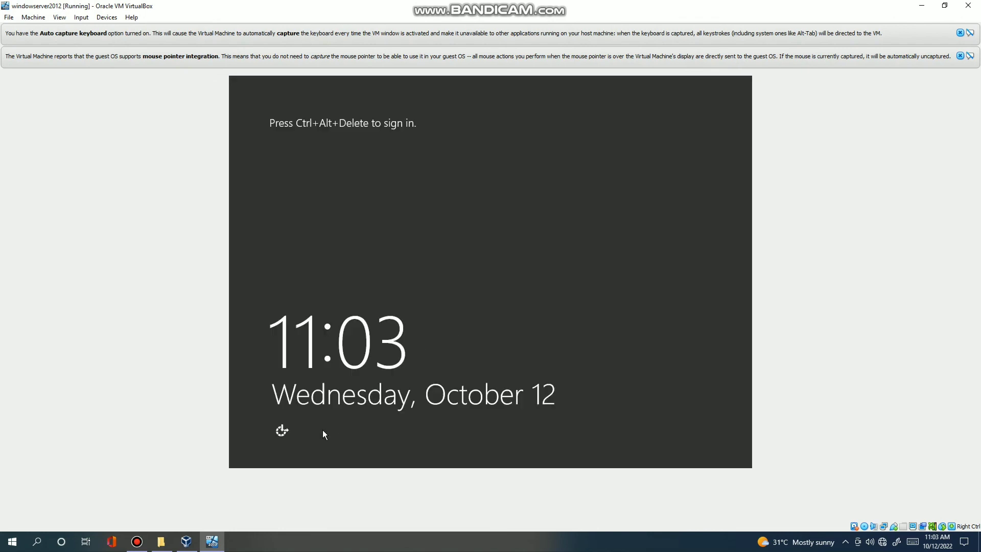
left_click(281, 432)
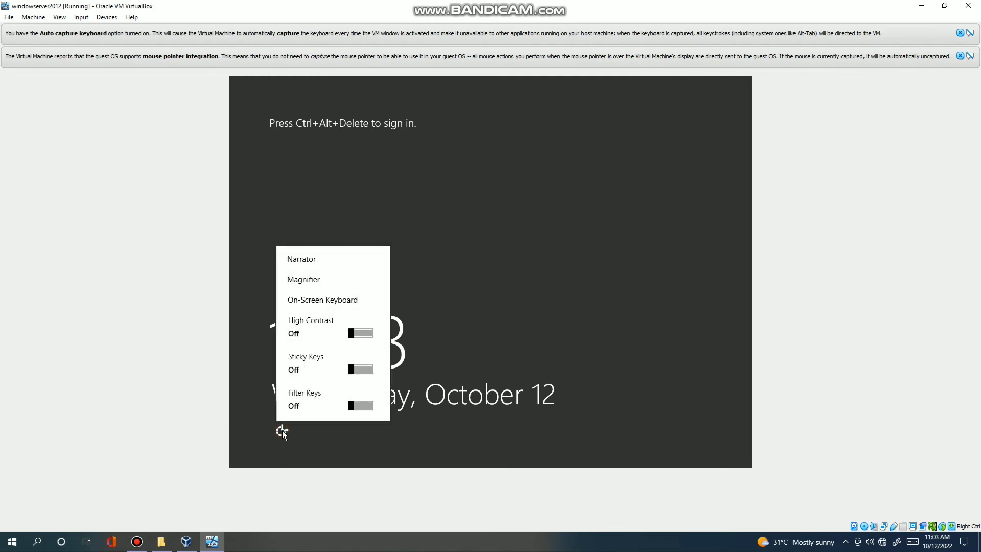
left_click(333, 300)
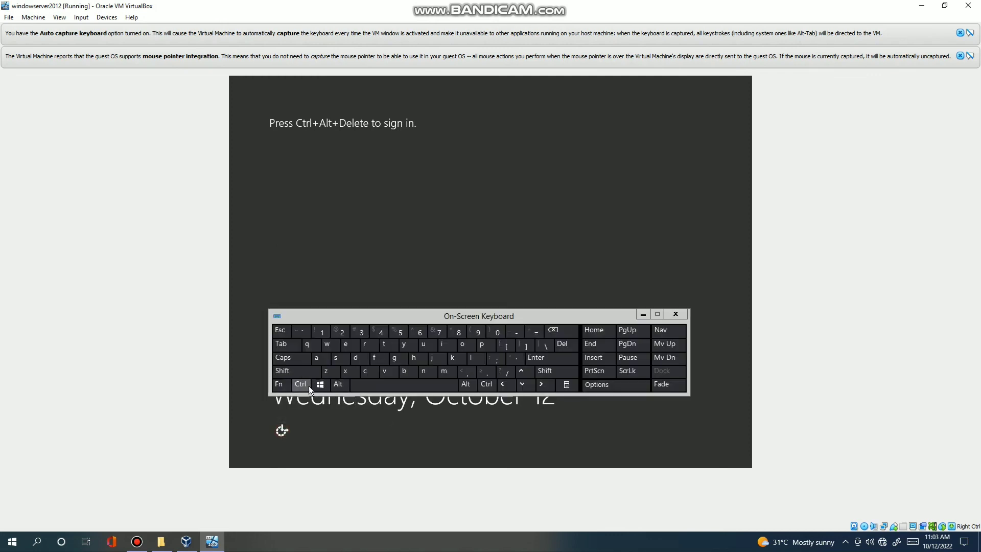
left_click(309, 385)
left_click(339, 387)
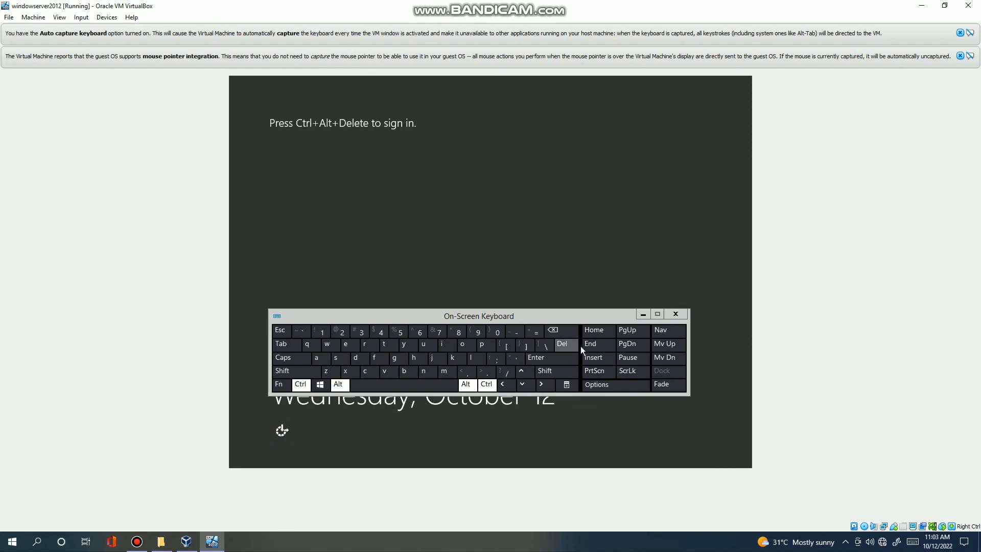
left_click(567, 346)
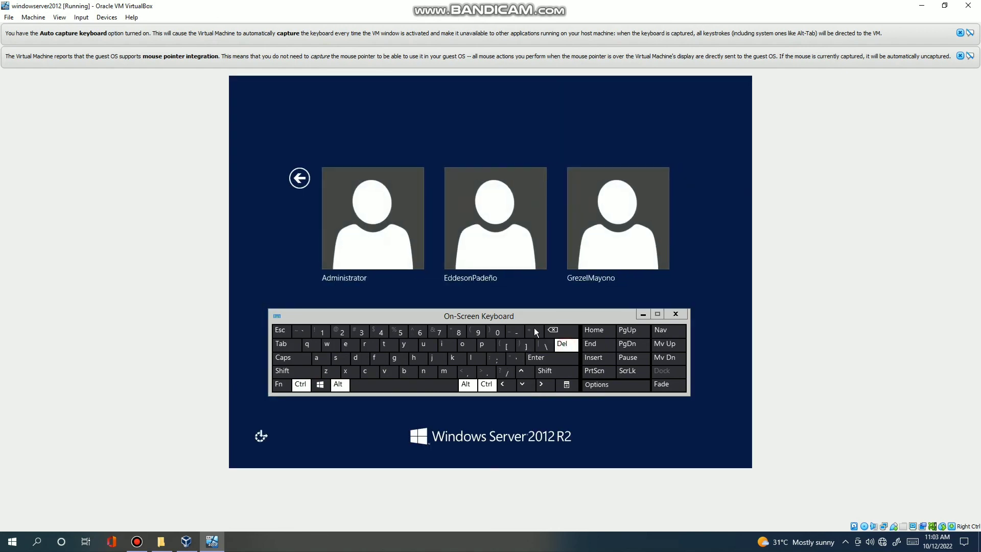
Select the new user and sign in with the changed password.
left_click(605, 219)
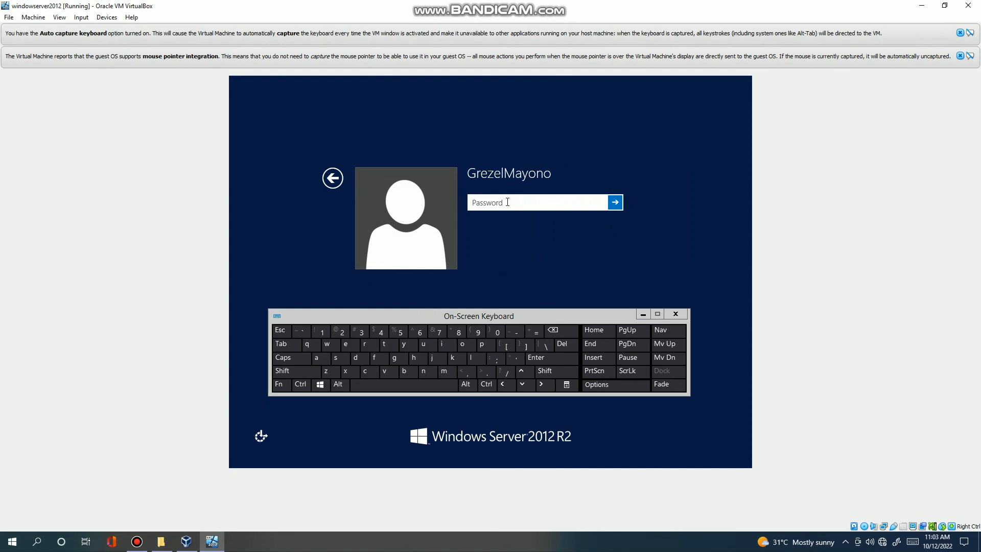
type("******")
key("Caps_Lock")
type("*")
key("Caps_Lock")
type("********")
left_click(615, 203)
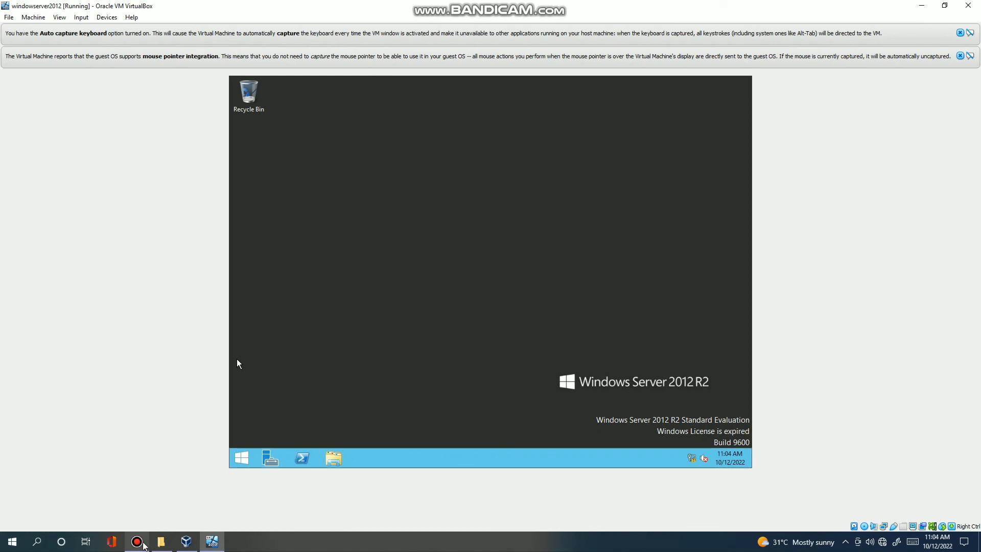
left_click(144, 543)
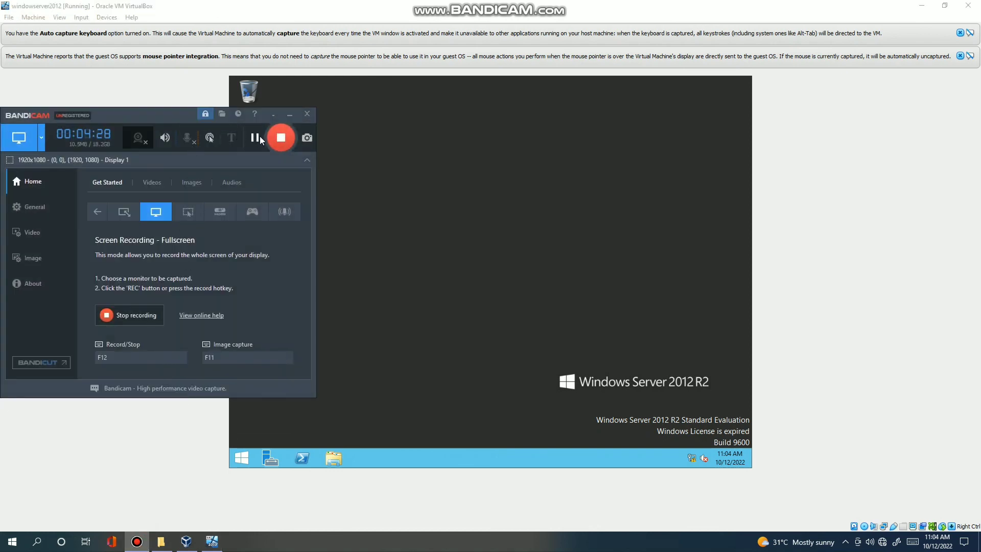